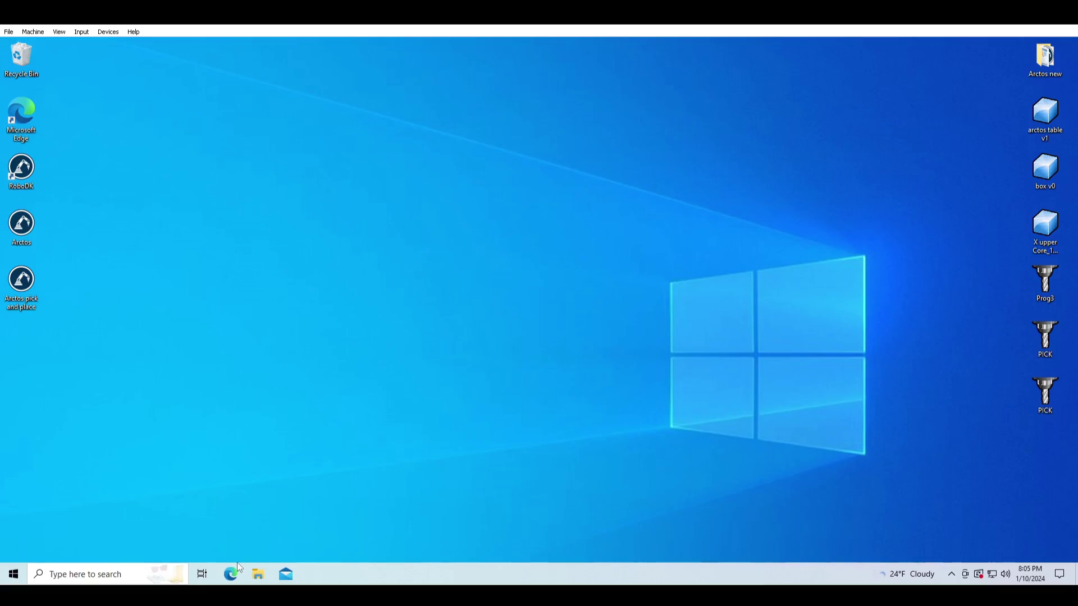
Search Bing for 'arctos robodk' and download the ArctosRobotics/RoboDK repository as RoboDK-main.zip.
left_click(232, 574)
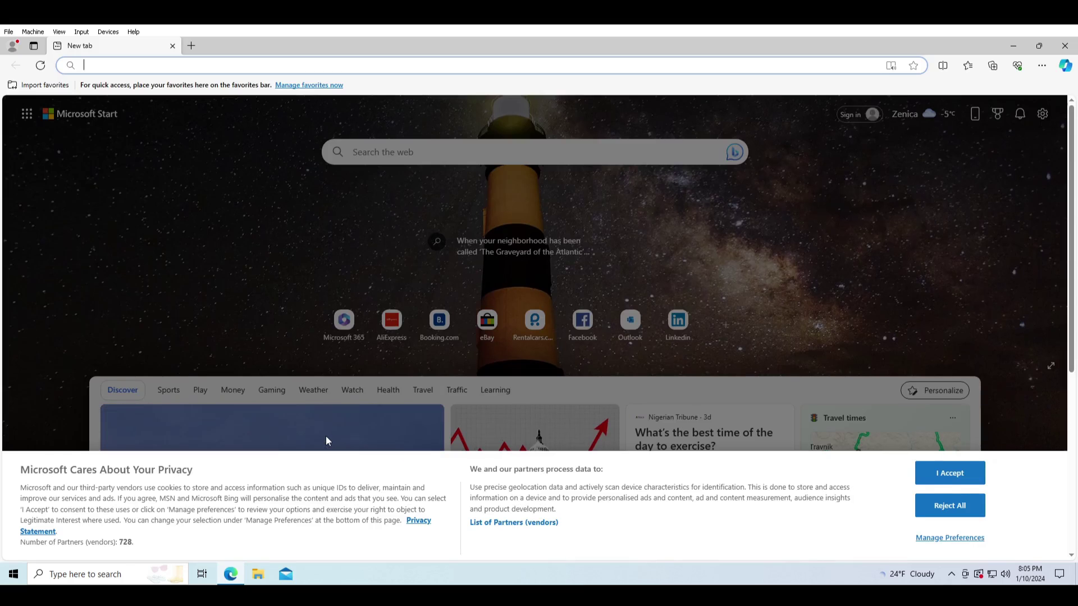
type("arctos")
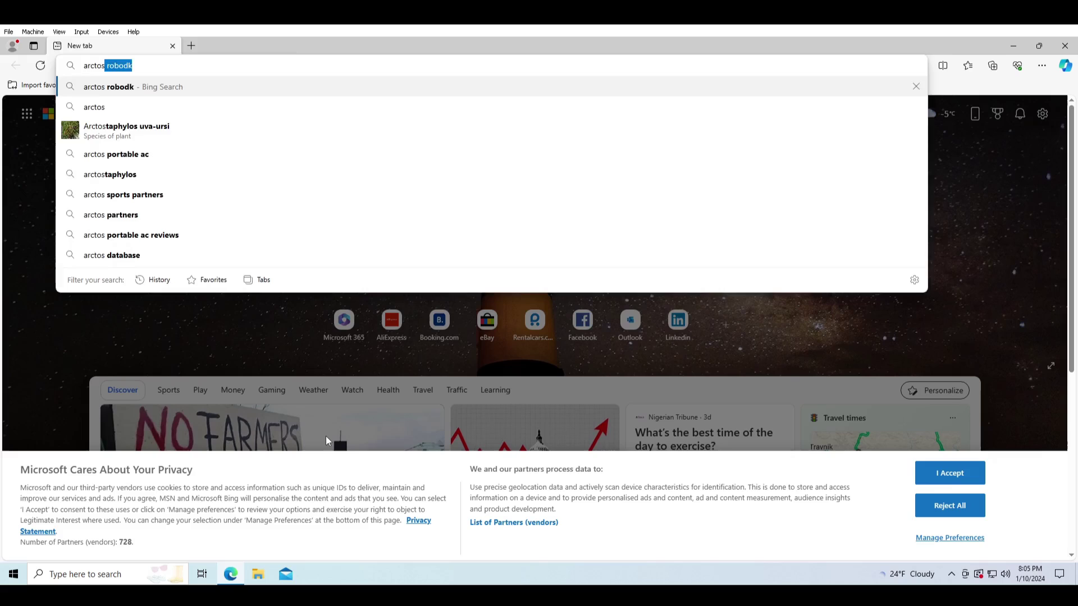
key("Return")
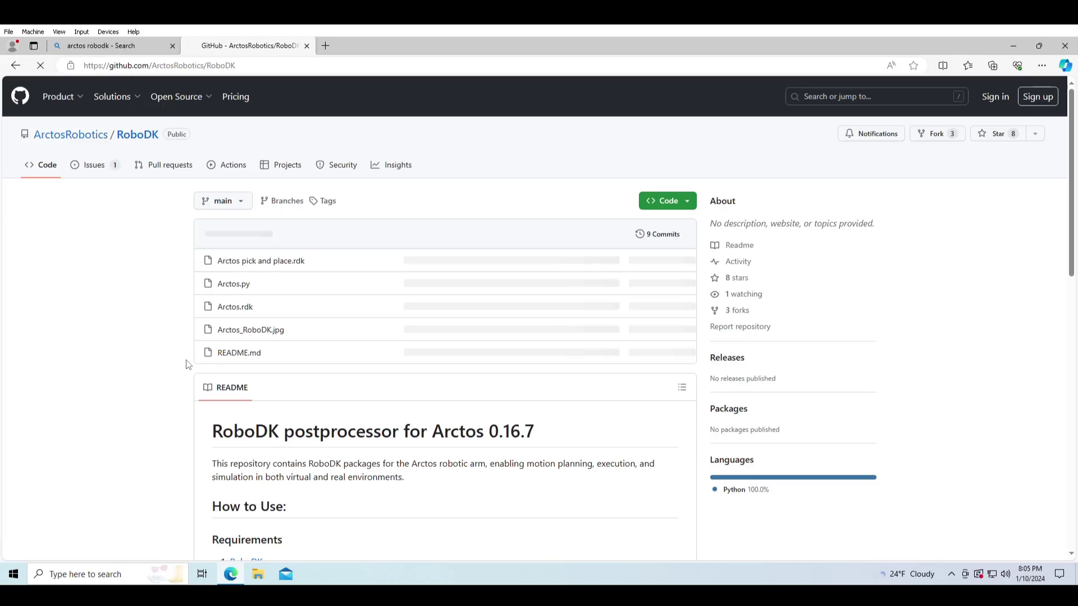
left_click(687, 203)
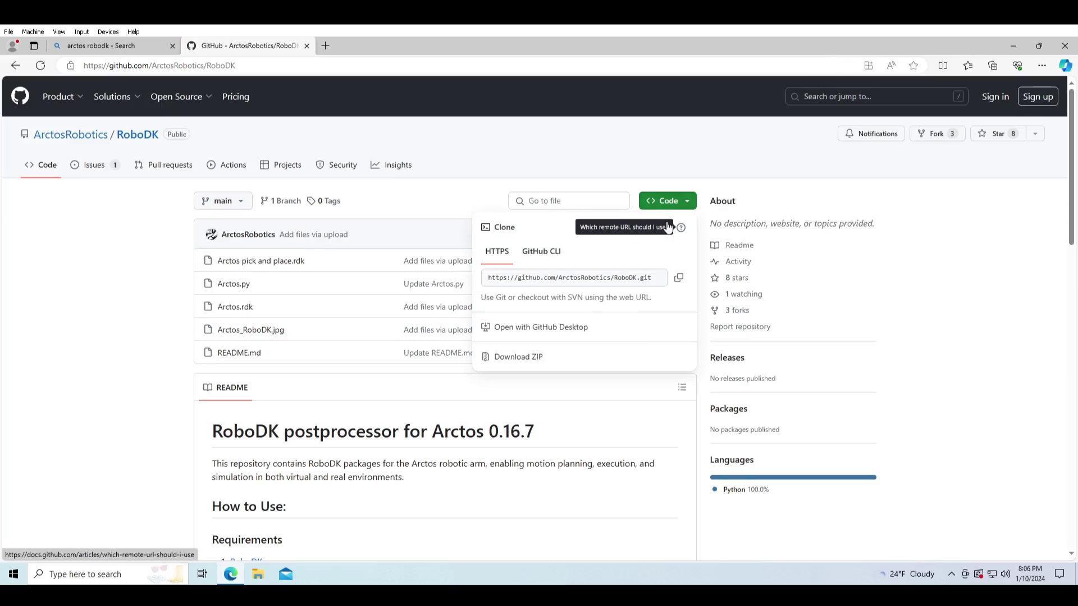
left_click(508, 359)
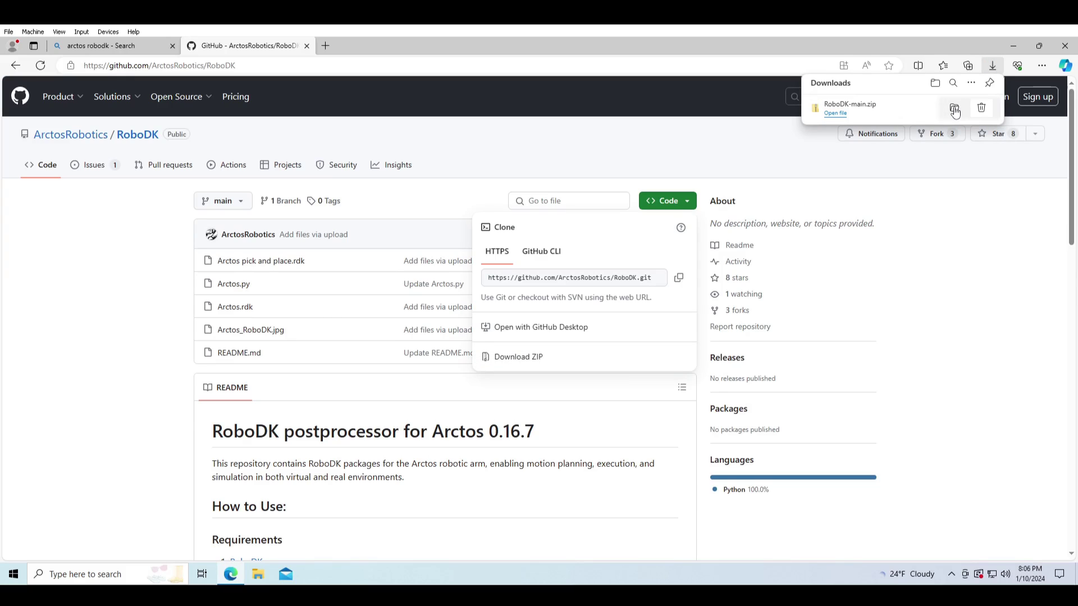
Open the downloaded RoboDK-main.zip and copy its RoboDK-main folder onto the desktop.
left_click(954, 109)
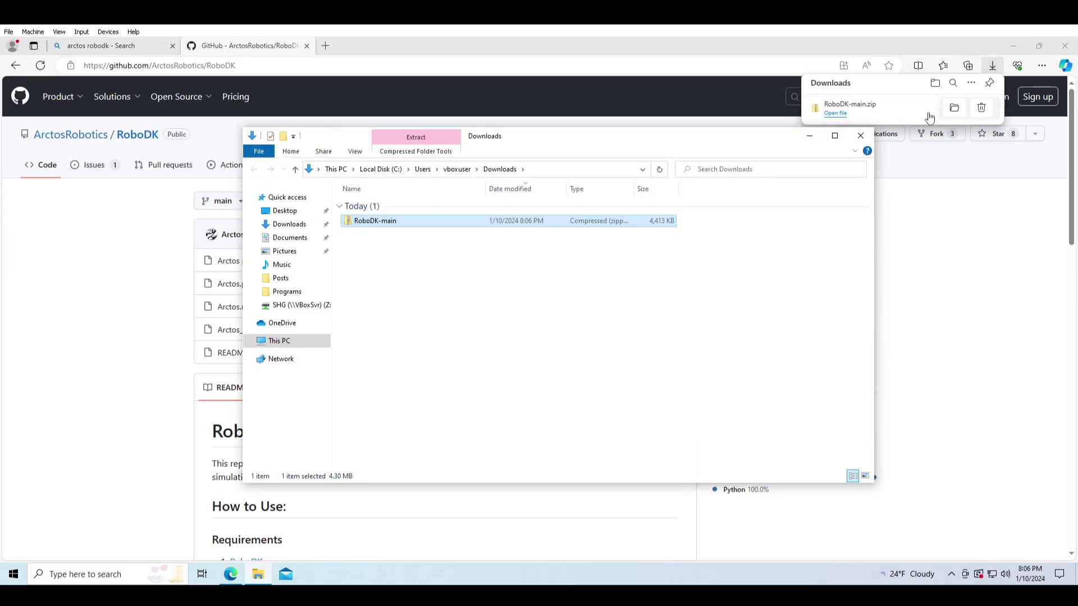
left_click(954, 45)
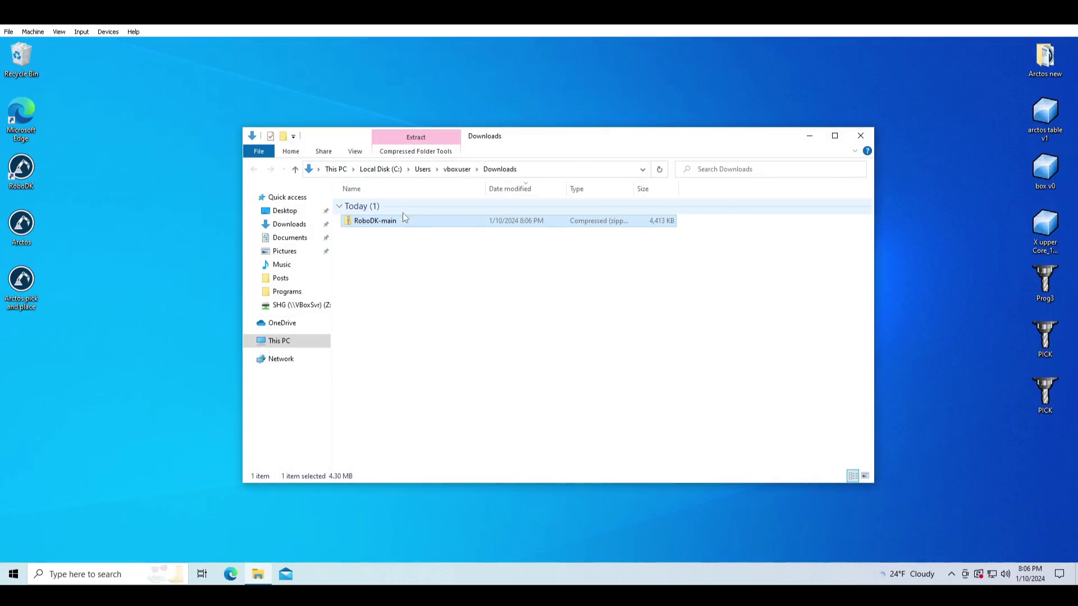
double_click(376, 222)
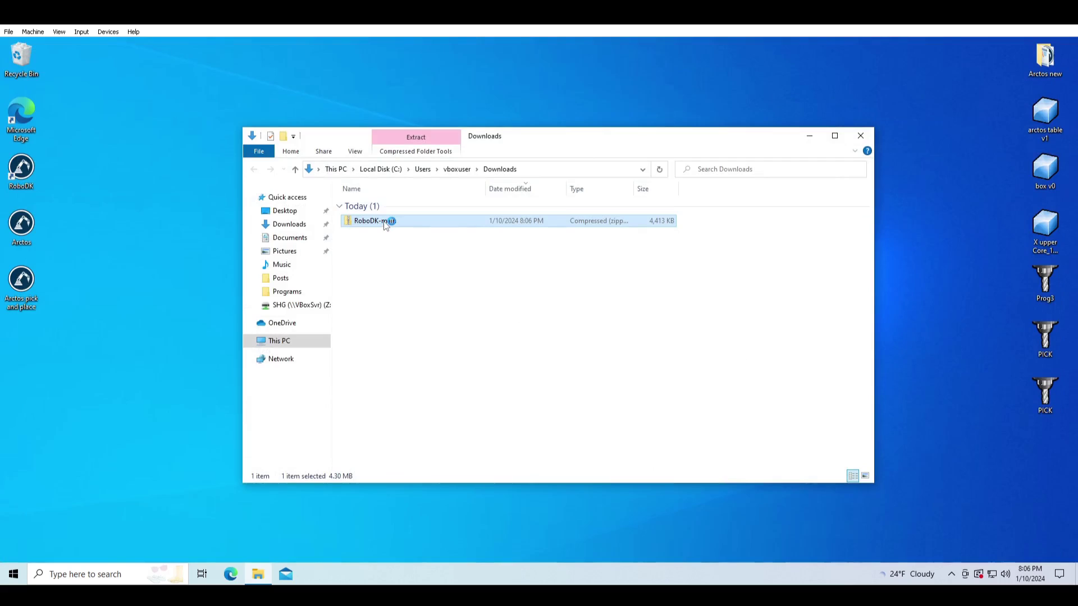
left_click_drag(375, 205, 123, 227)
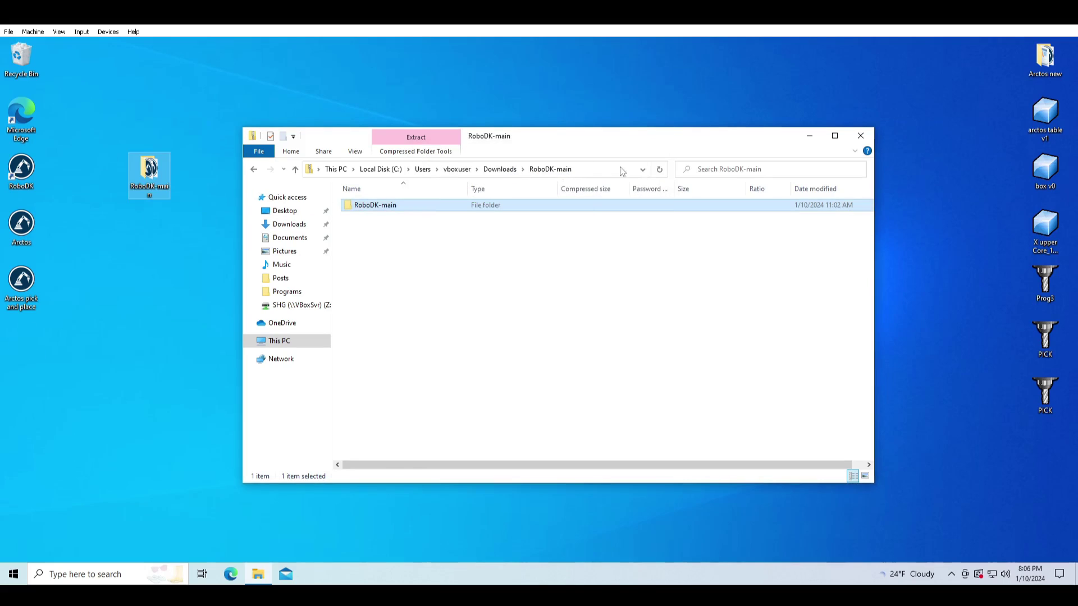
left_click(861, 136)
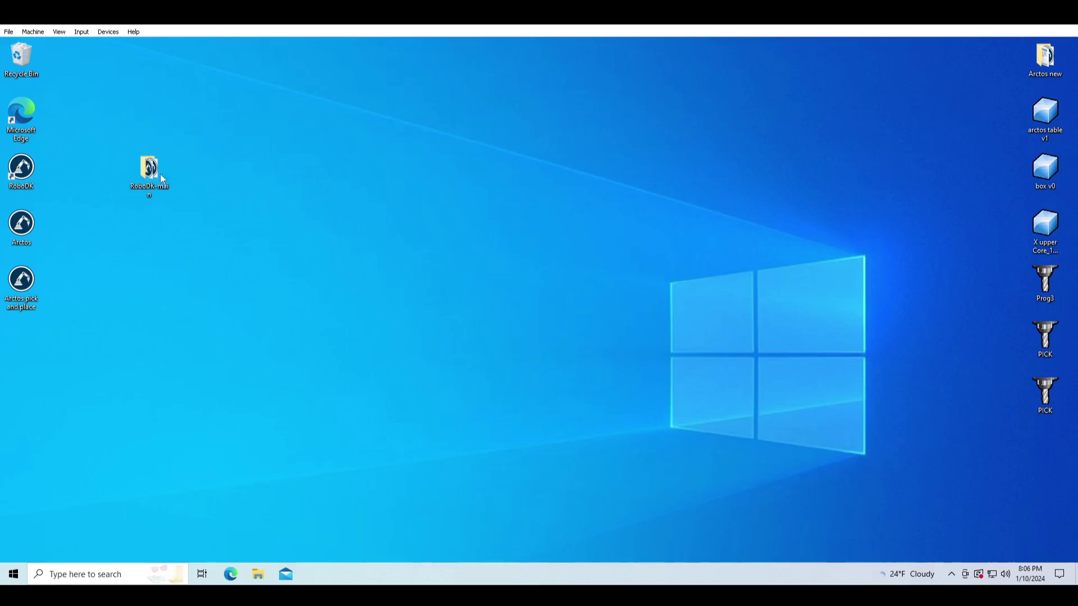
Copy the Arctos.py file from the extracted RoboDK-main folder.
double_click(149, 169)
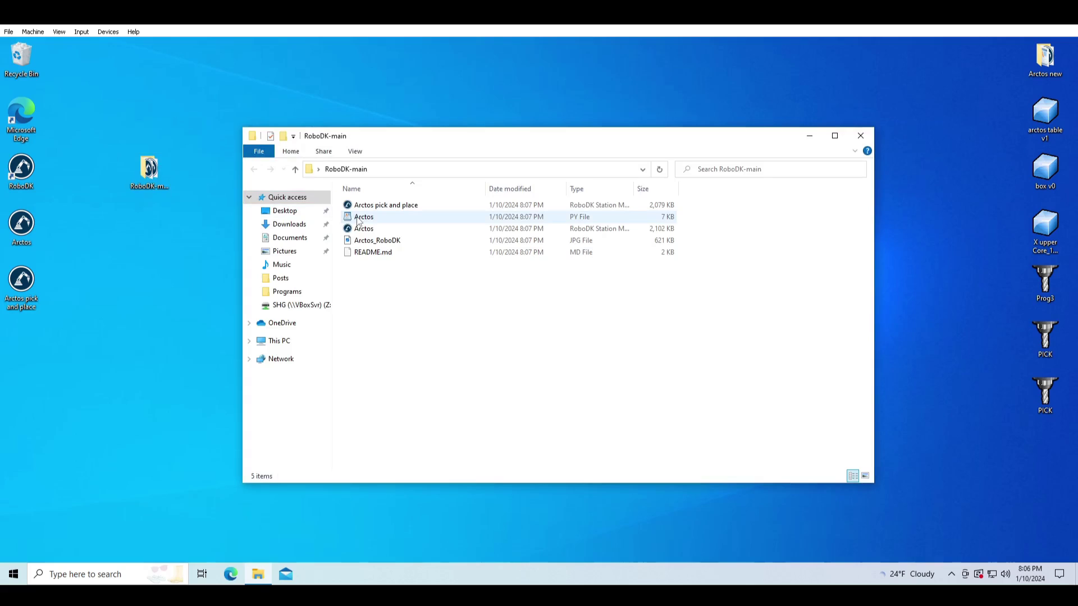
left_click(358, 220)
right_click(359, 221)
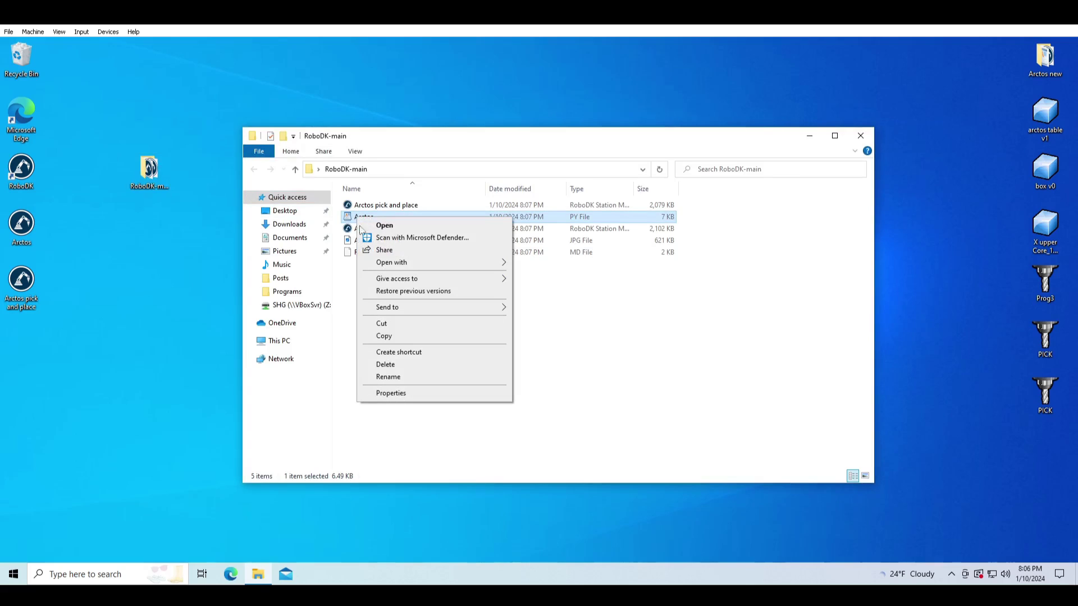
left_click(379, 335)
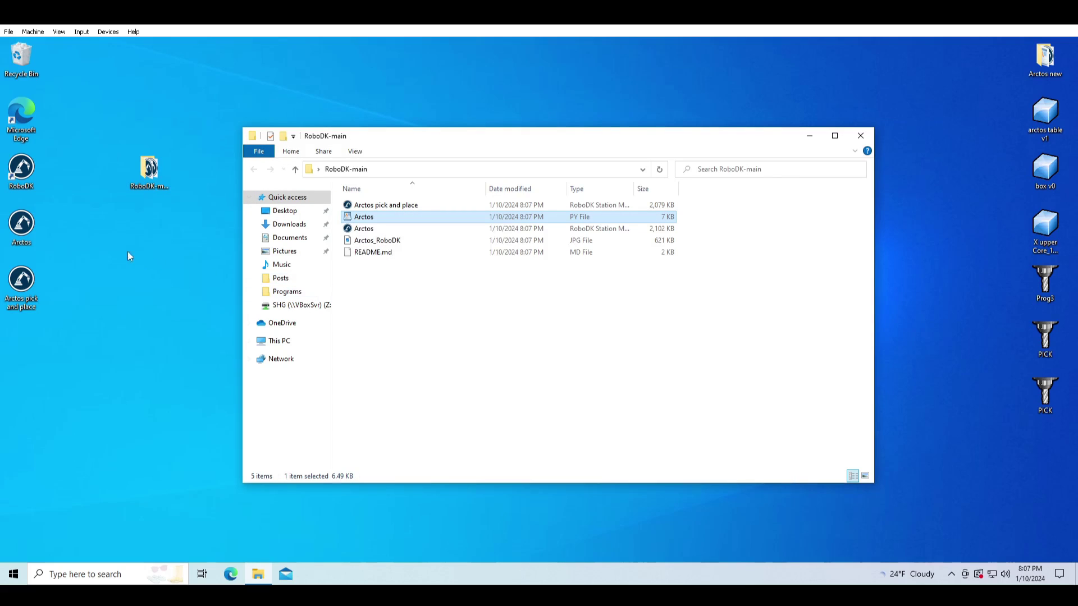
Paste Arctos.py into C:\RoboDK\Posts, replacing the existing Arctos file.
double_click(23, 172)
right_click(27, 171)
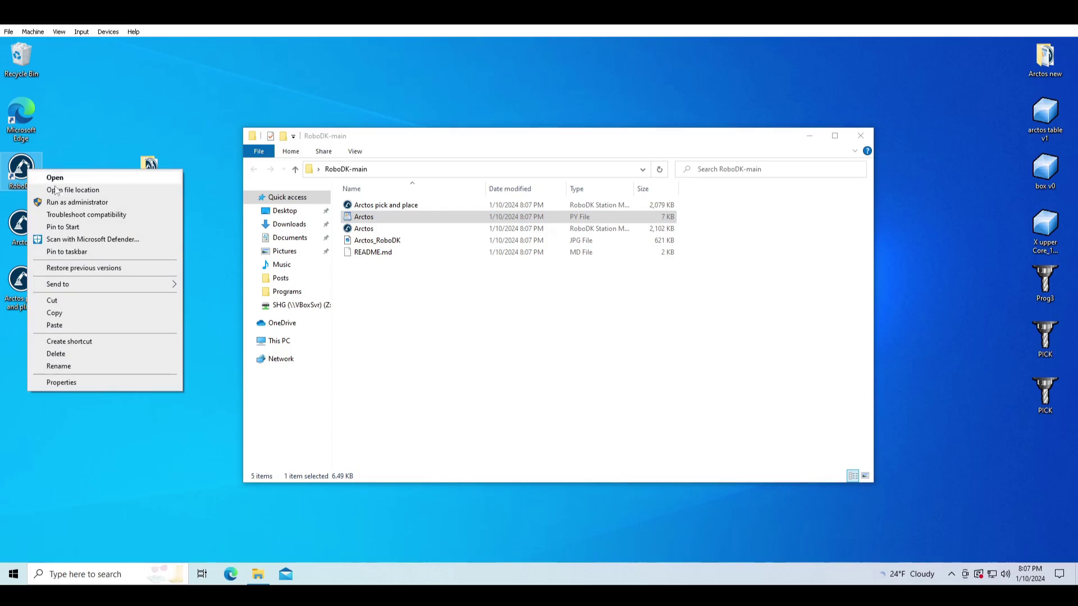
left_click(66, 191)
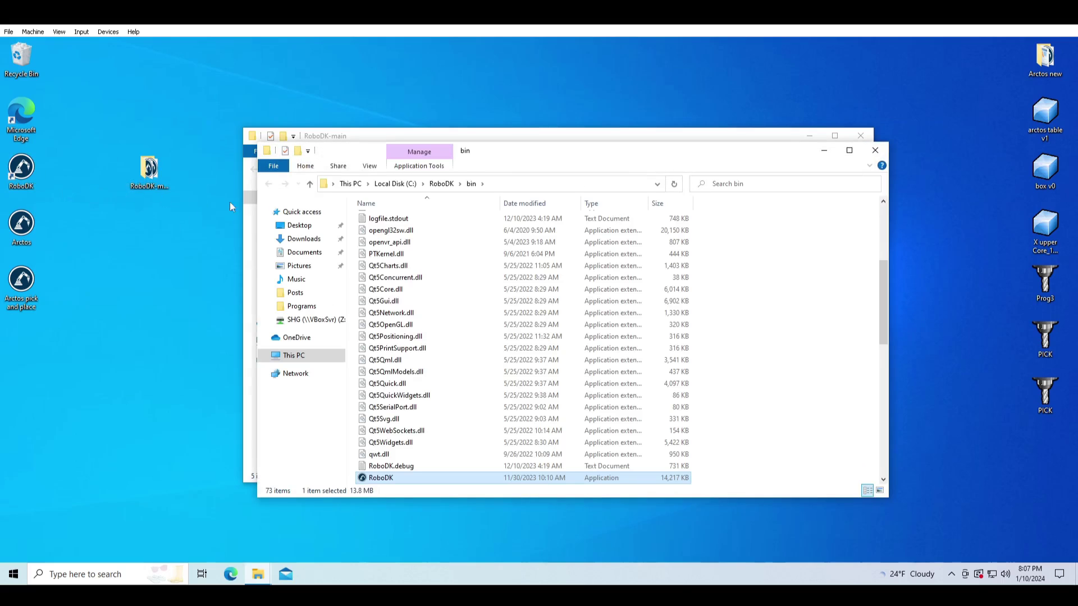
left_click(443, 184)
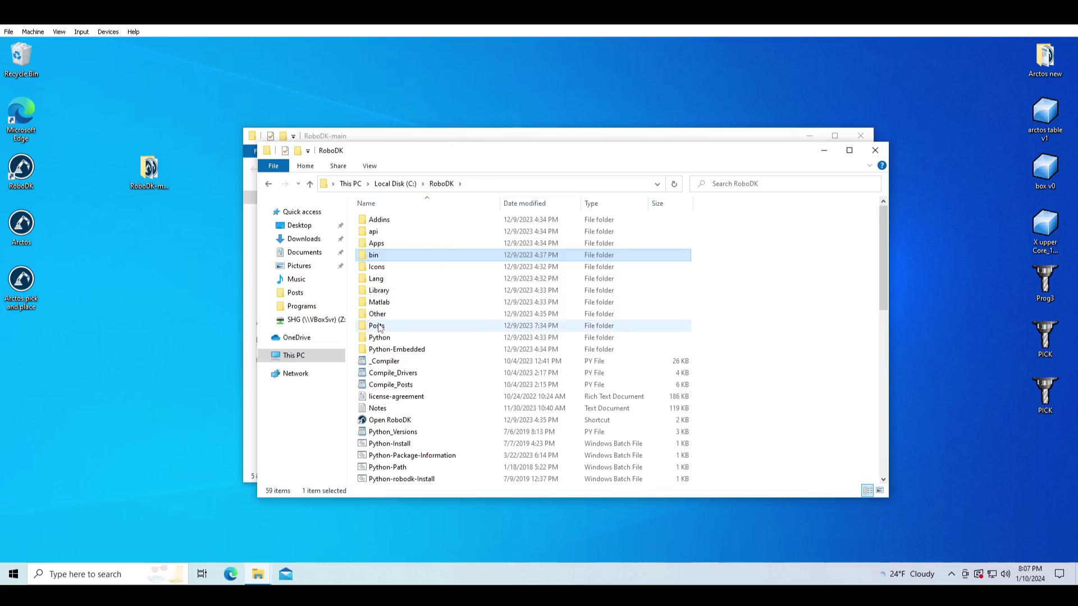
double_click(391, 329)
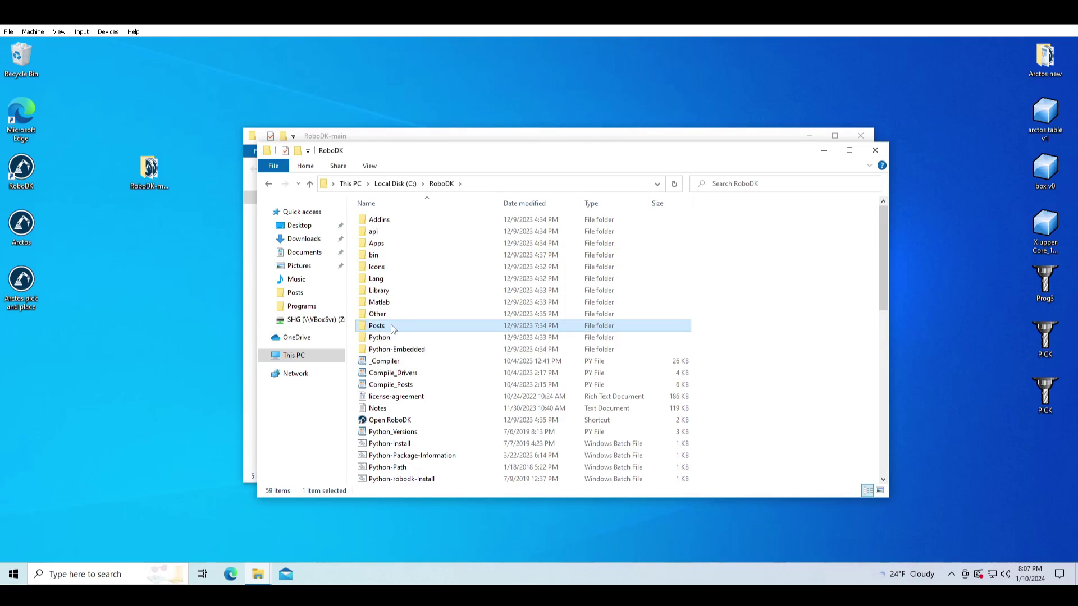
right_click(776, 339)
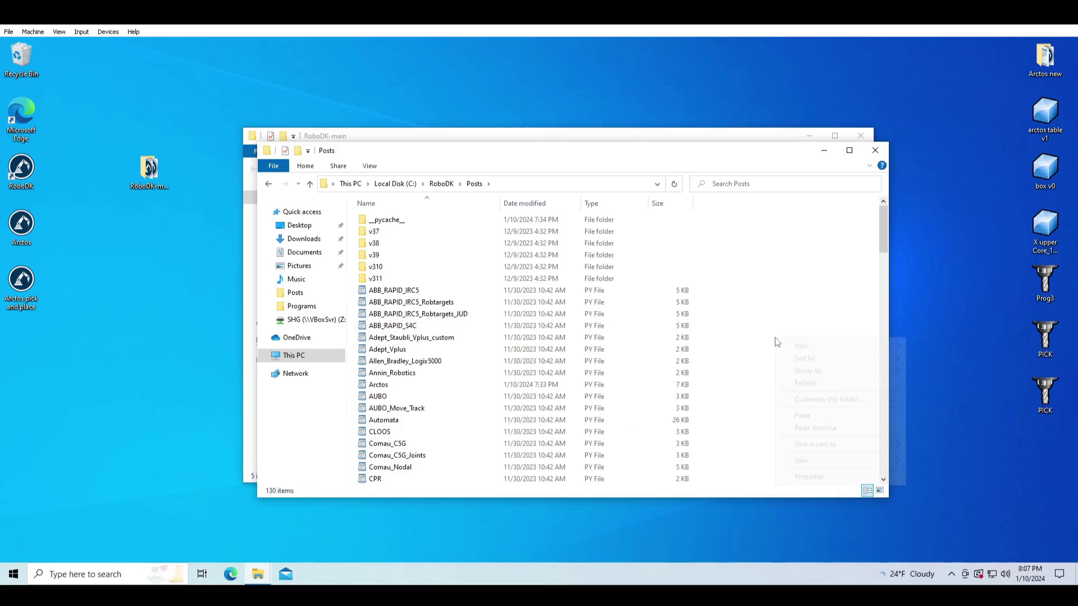
left_click(811, 417)
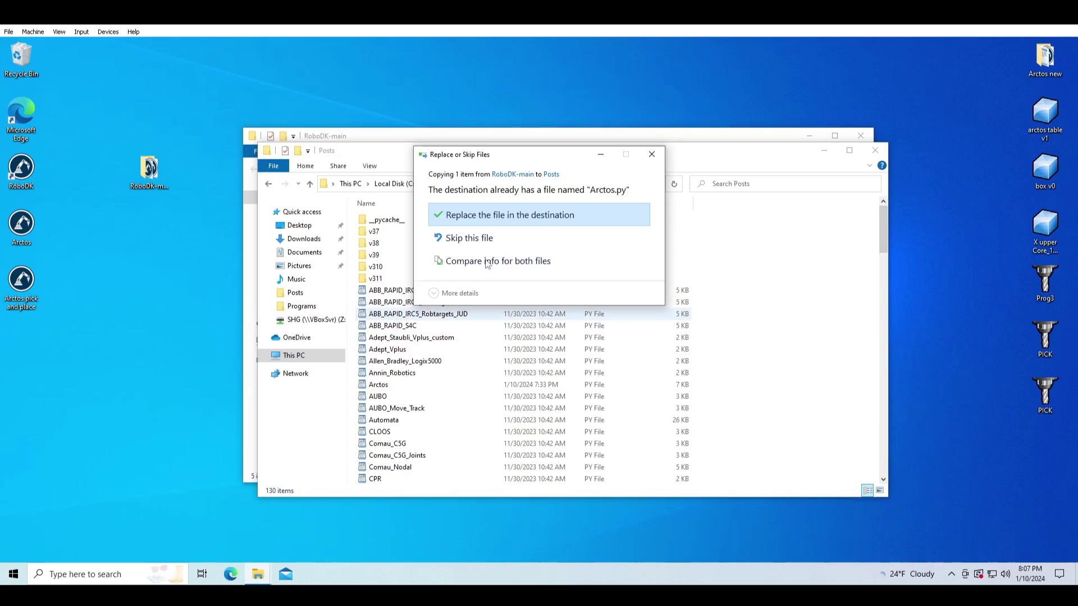
left_click(482, 239)
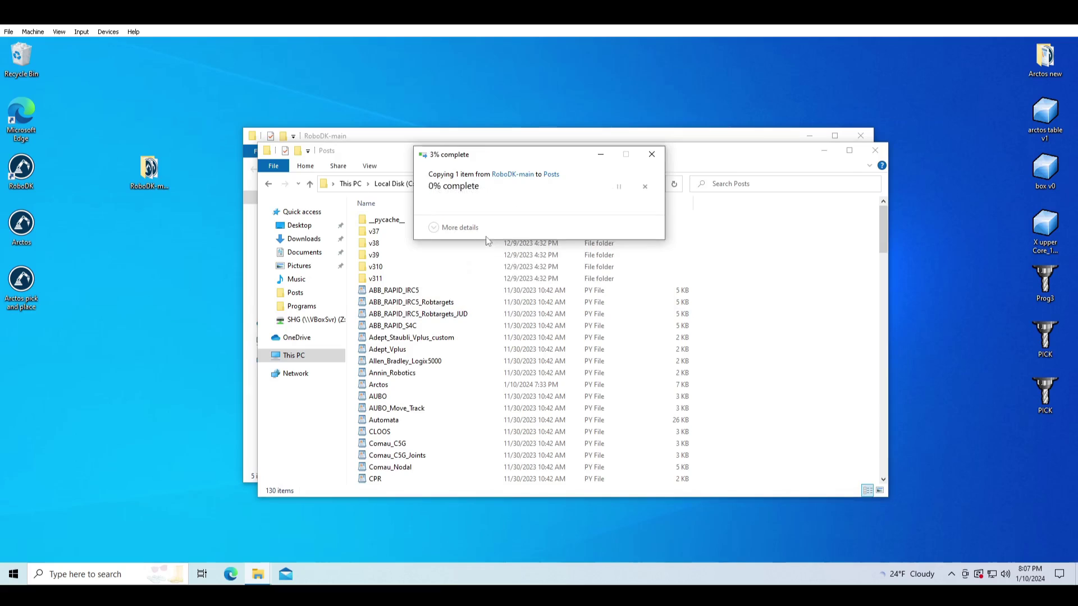
left_click(876, 152)
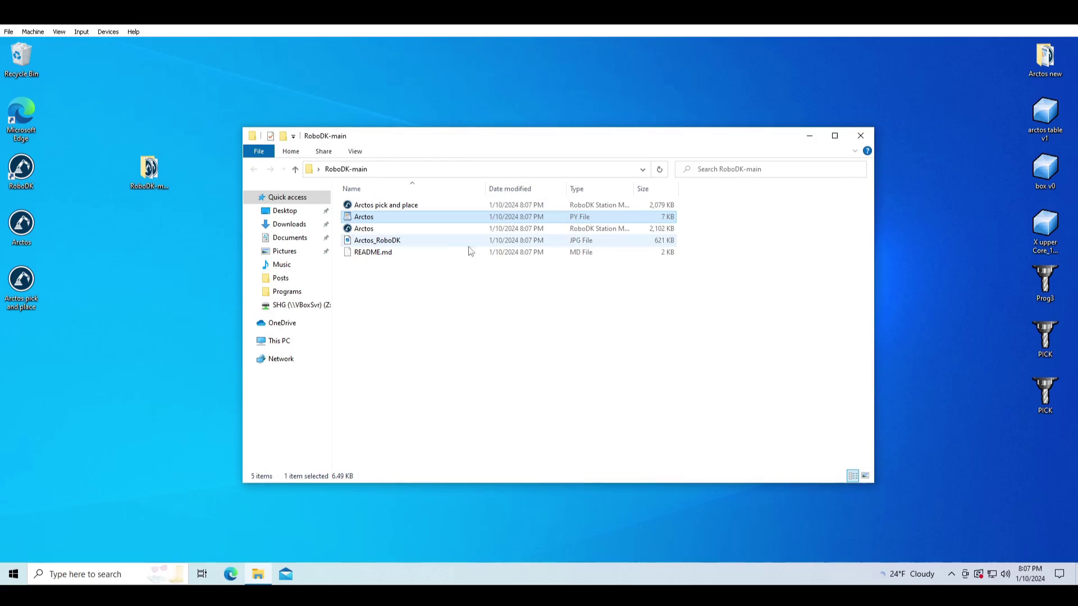
Load the 'Arctos pick and place' station and frame the robot arm, table and cyan box.
double_click(371, 208)
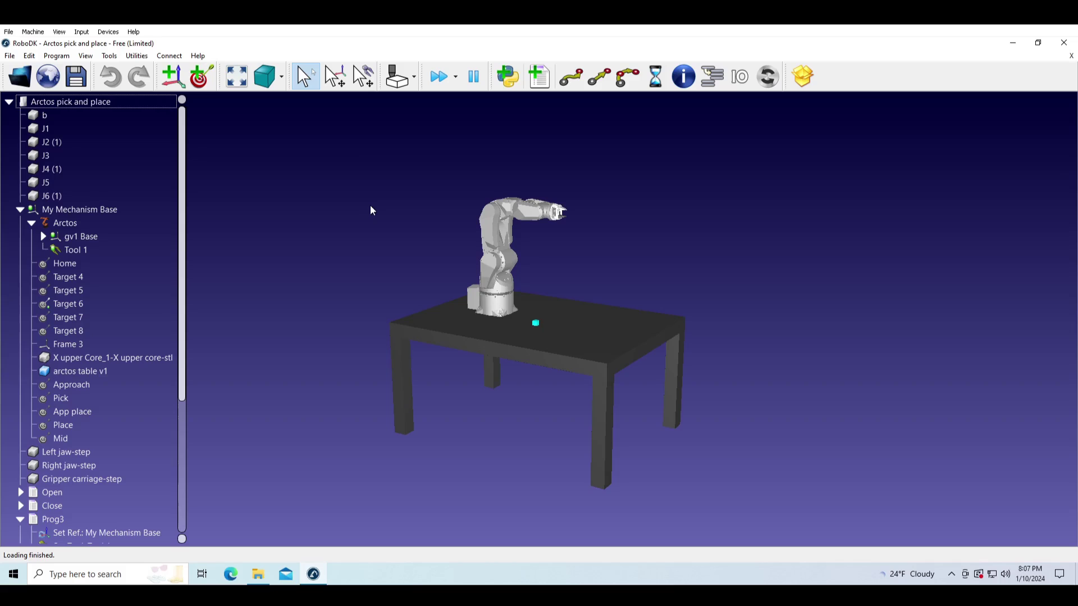
scroll(527, 271, "up", 5)
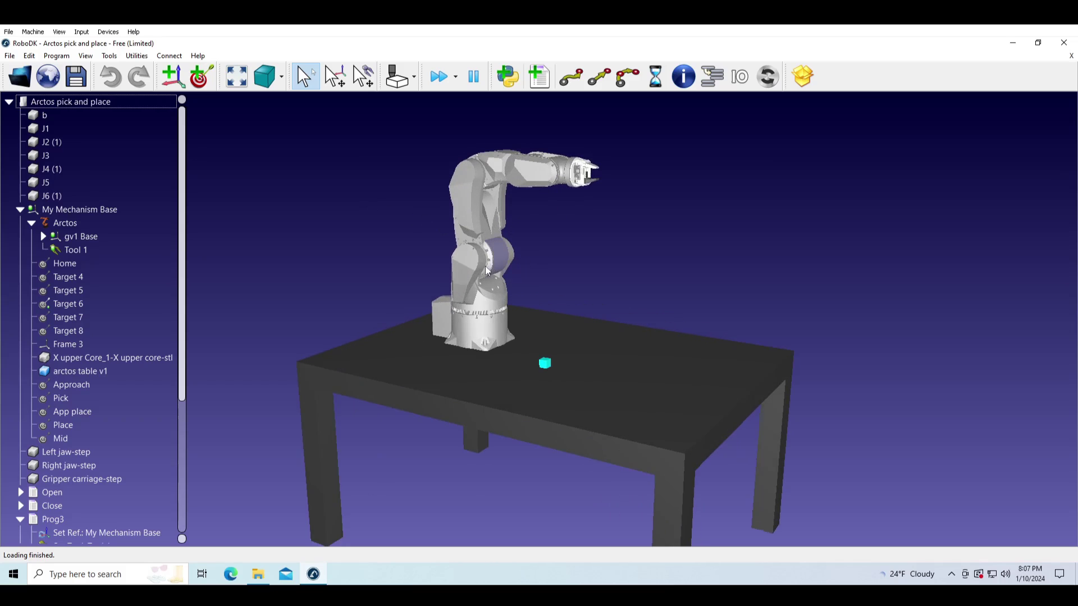
left_click_drag(504, 278, 455, 285)
right_click_drag(455, 285, 451, 340)
scroll(450, 348, "up", 4)
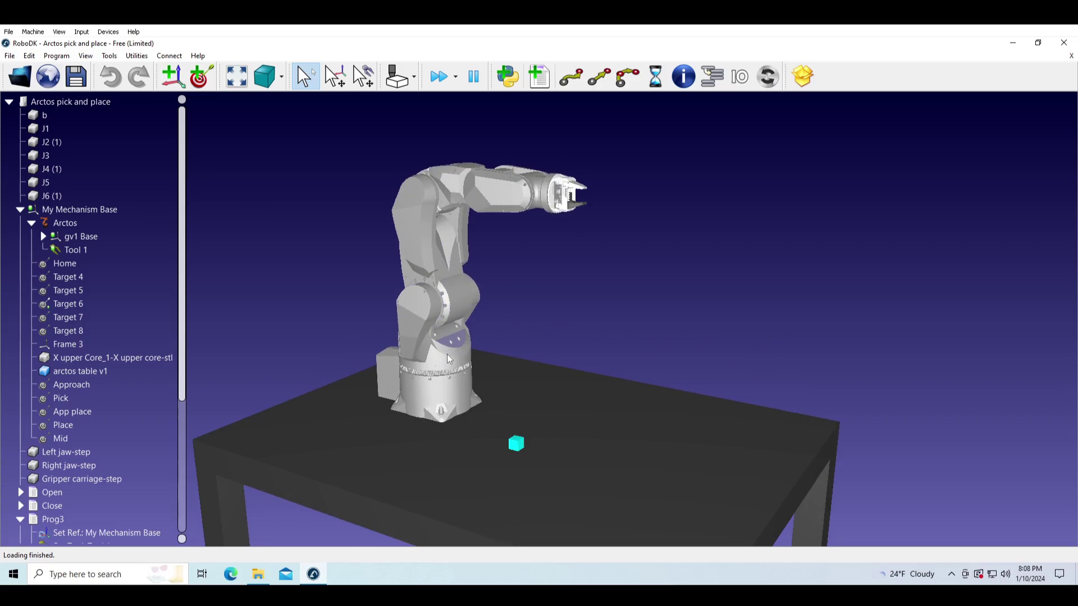
scroll(443, 342, "down", 2)
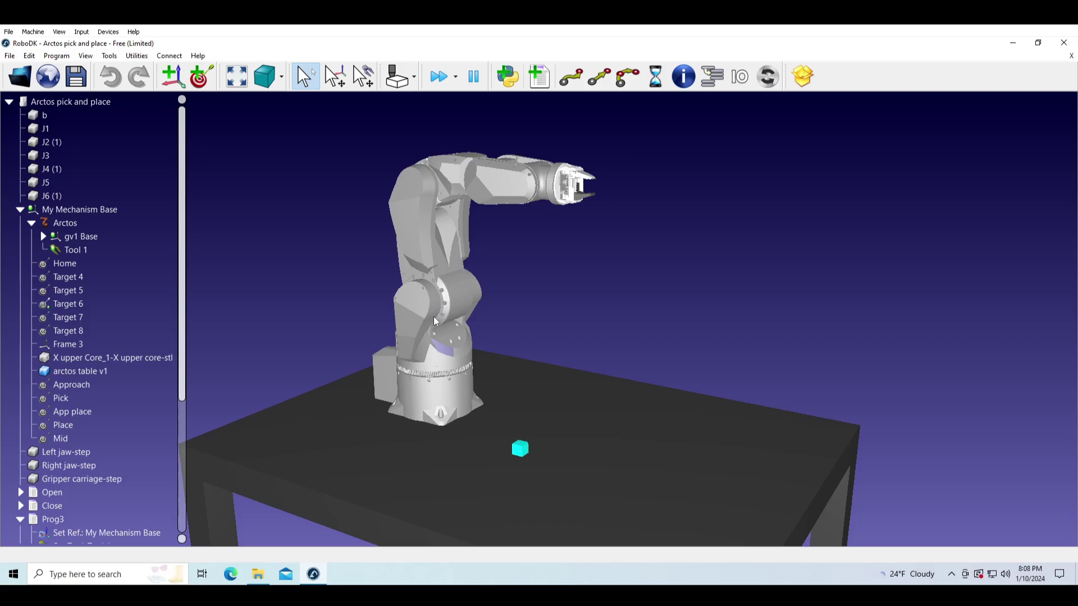
Move the Arctos arm to the Mid, Approach and then Pick targets.
left_click(66, 265)
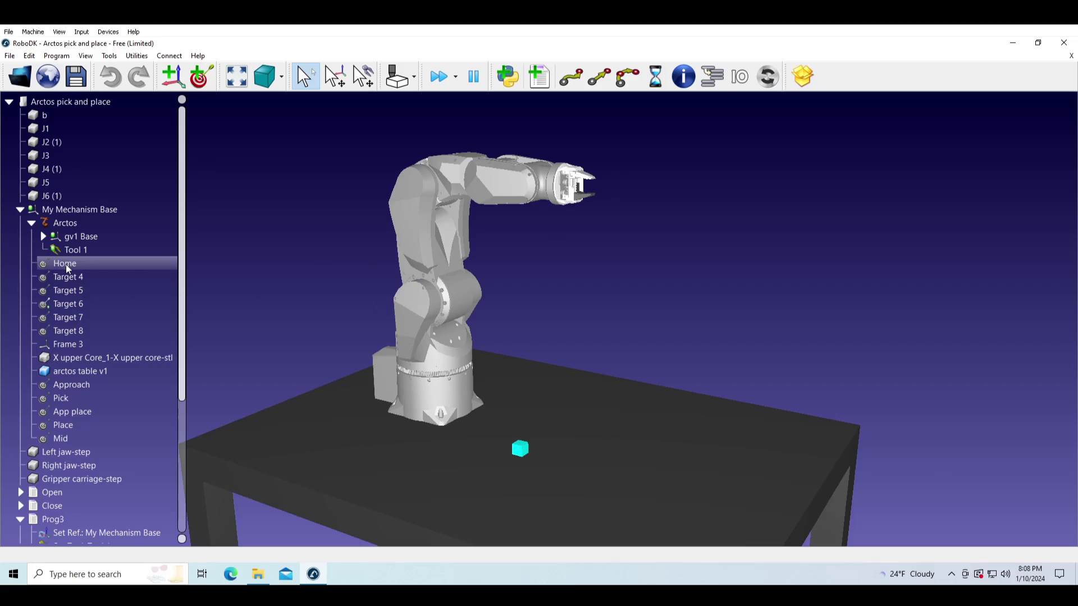
left_click(66, 269)
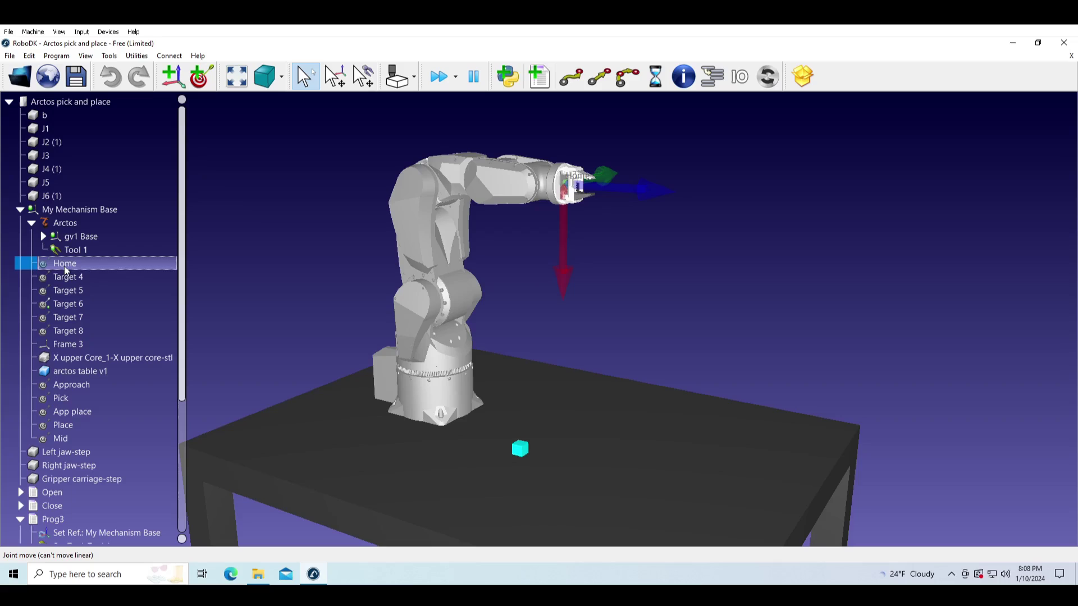
left_click(67, 441)
double_click(66, 442)
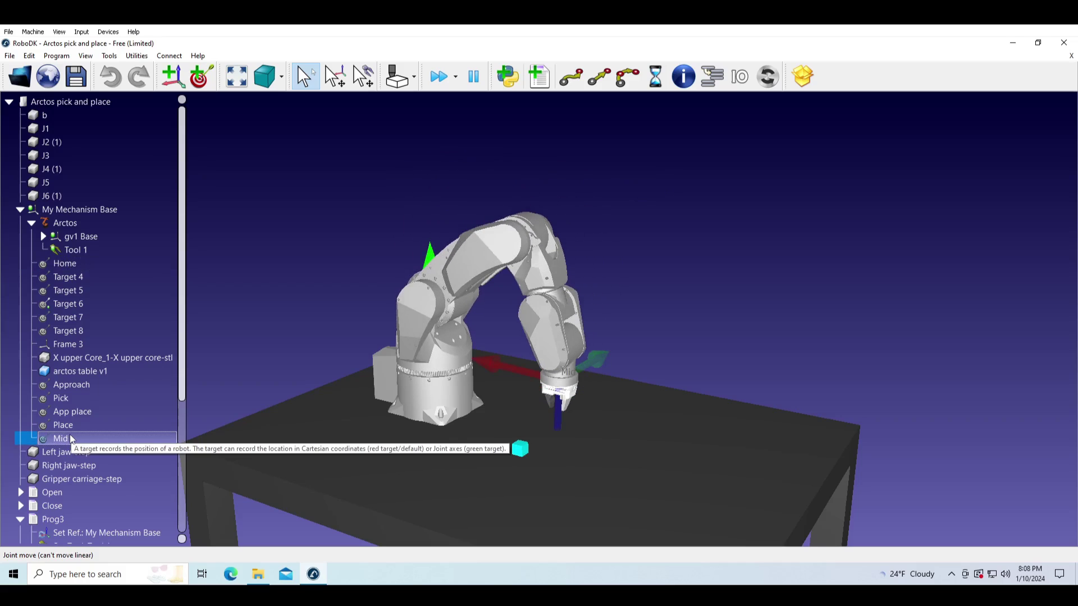
left_click(96, 392)
double_click(96, 391)
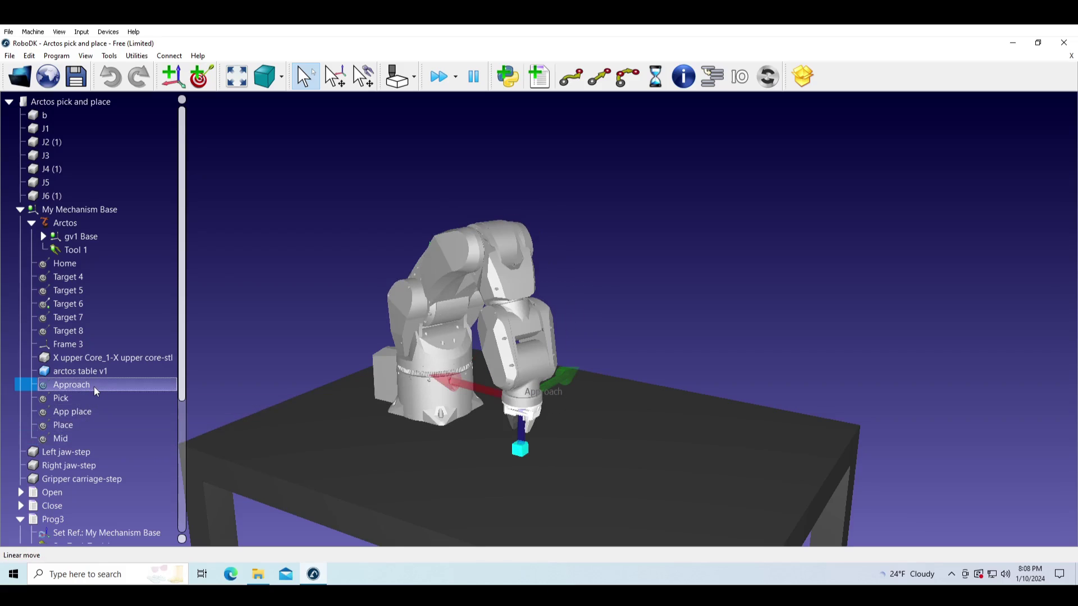
double_click(96, 405)
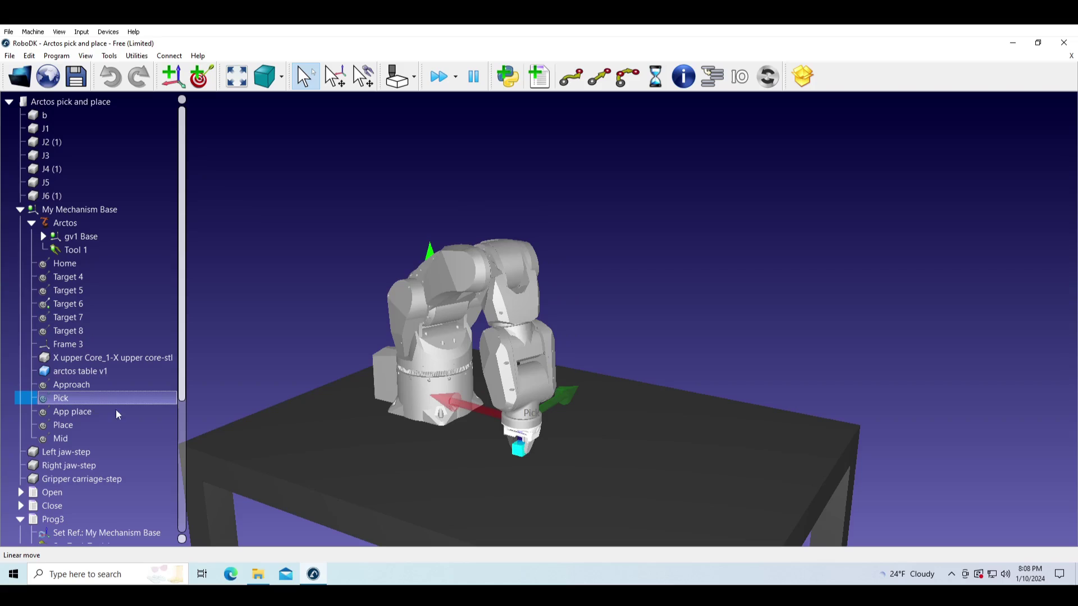
Move the arm through App place, Place, App place and Mid, then back to Home.
scroll(521, 462, "up", 5)
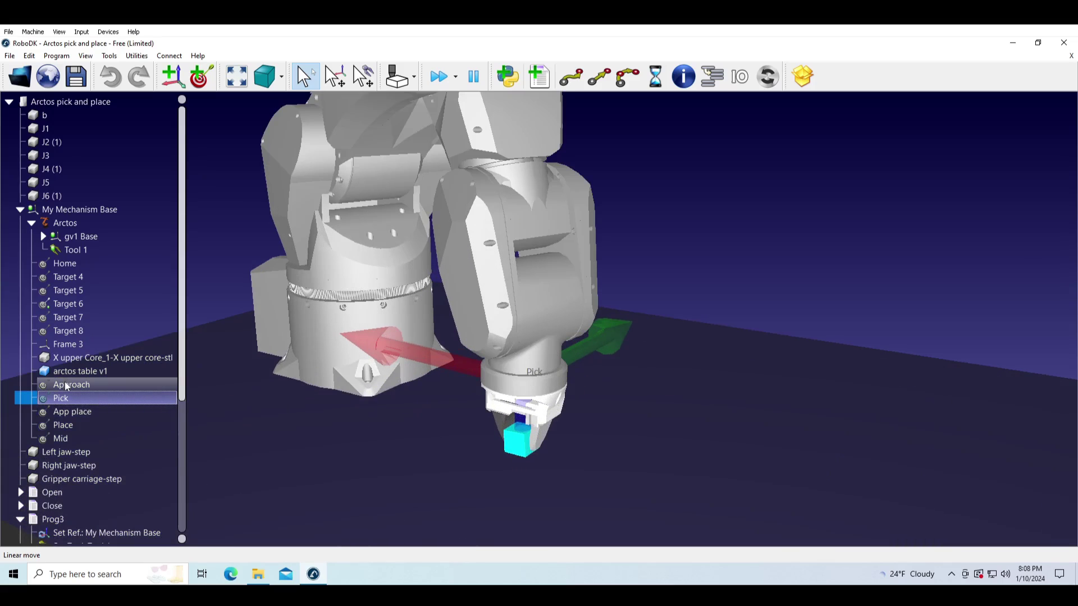
left_click(66, 386)
double_click(67, 415)
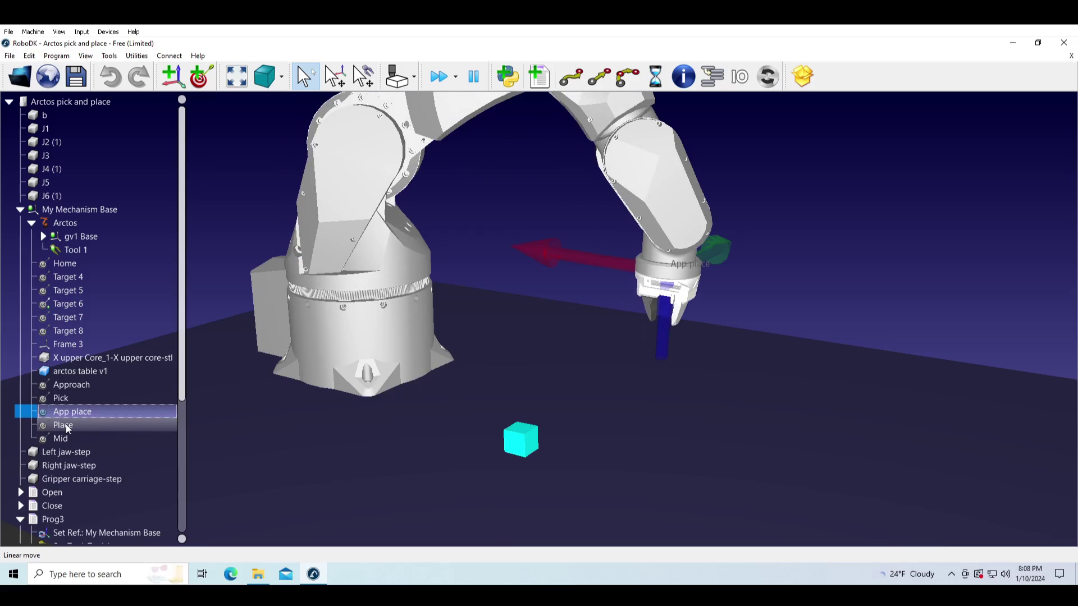
double_click(67, 429)
double_click(67, 413)
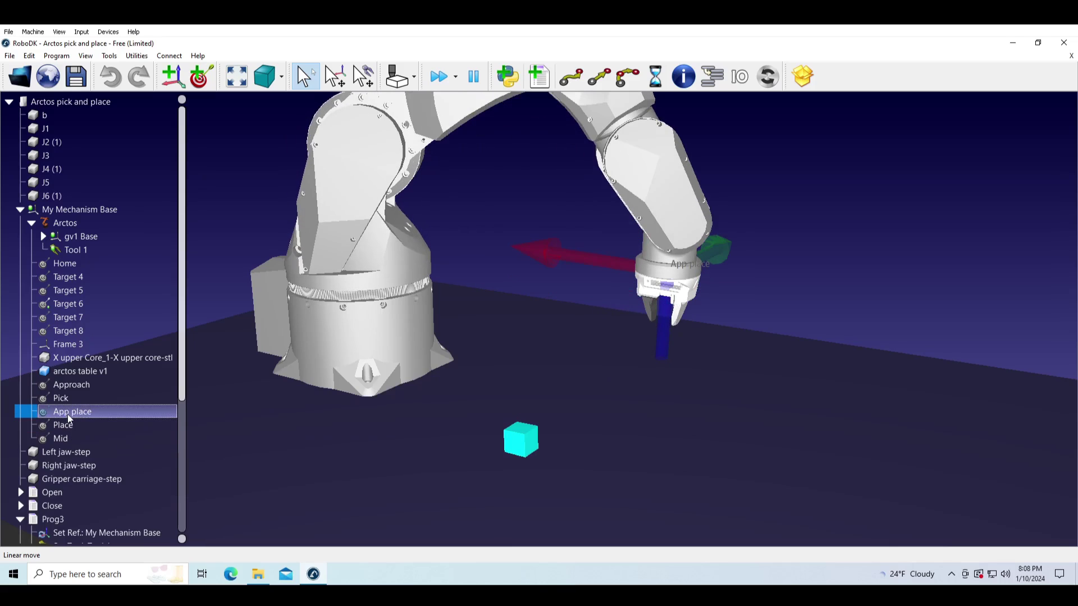
double_click(60, 438)
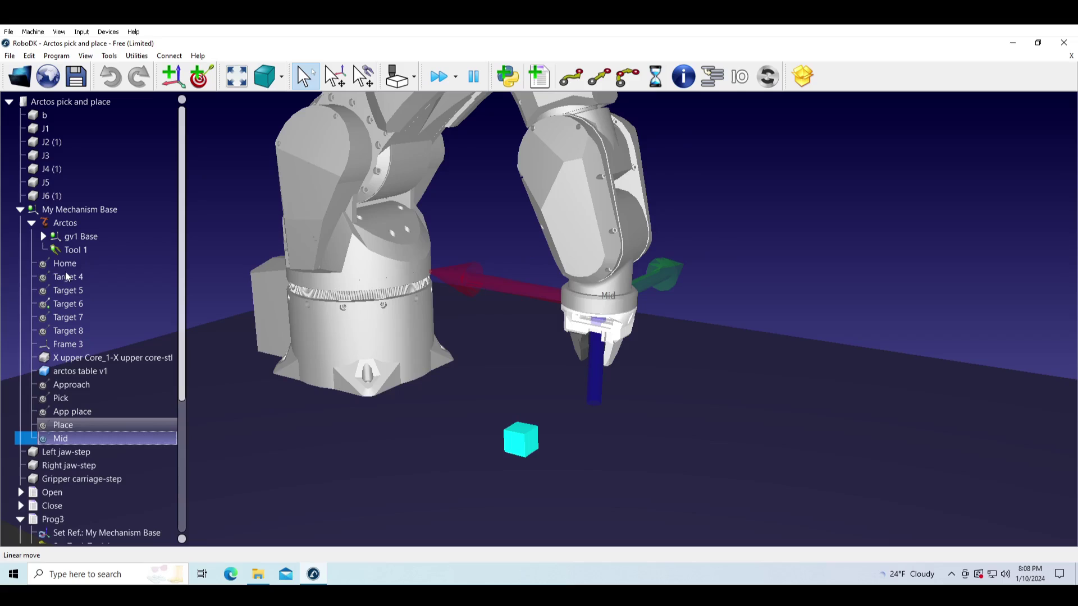
left_click(64, 263)
scroll(321, 349, "down", 10)
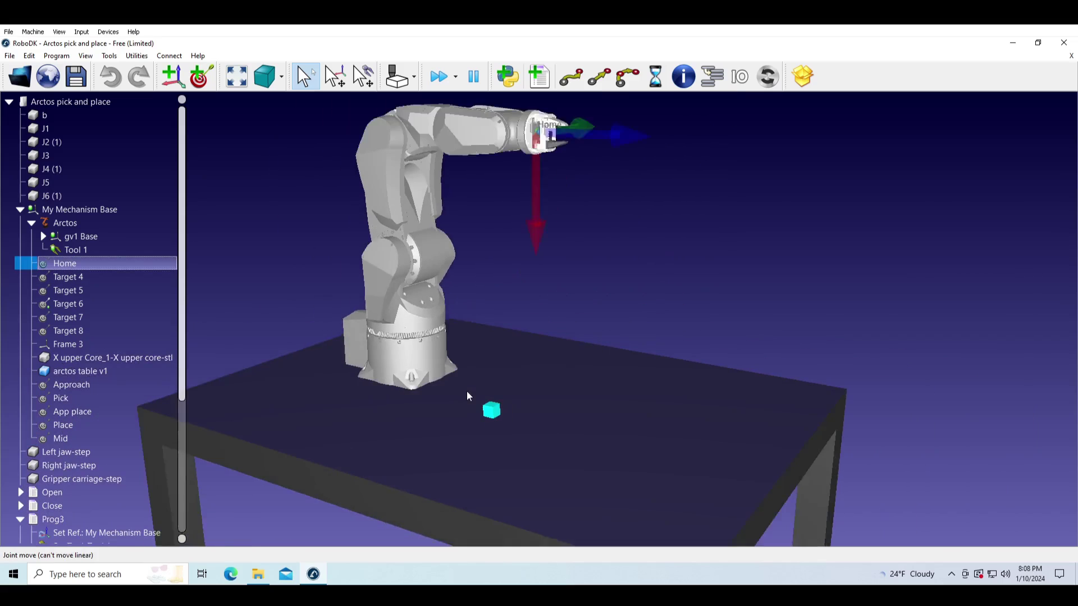
scroll(491, 332, "up", 3)
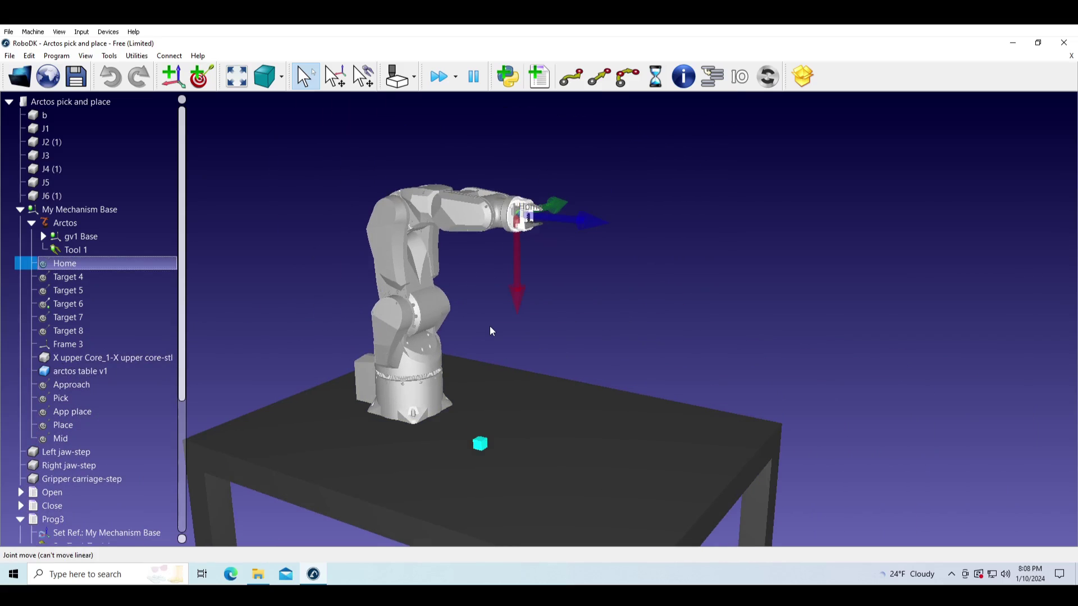
scroll(491, 331, "up", 1)
scroll(491, 331, "up", 1)
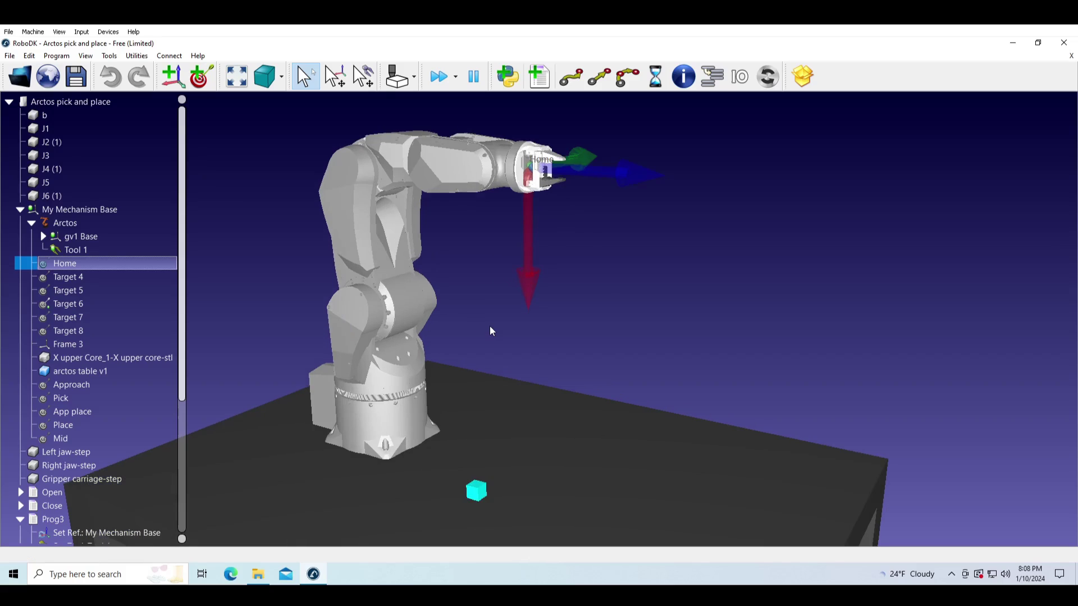
Run the gripper Open, Close and Open programs, leaving the jaws open.
double_click(52, 493)
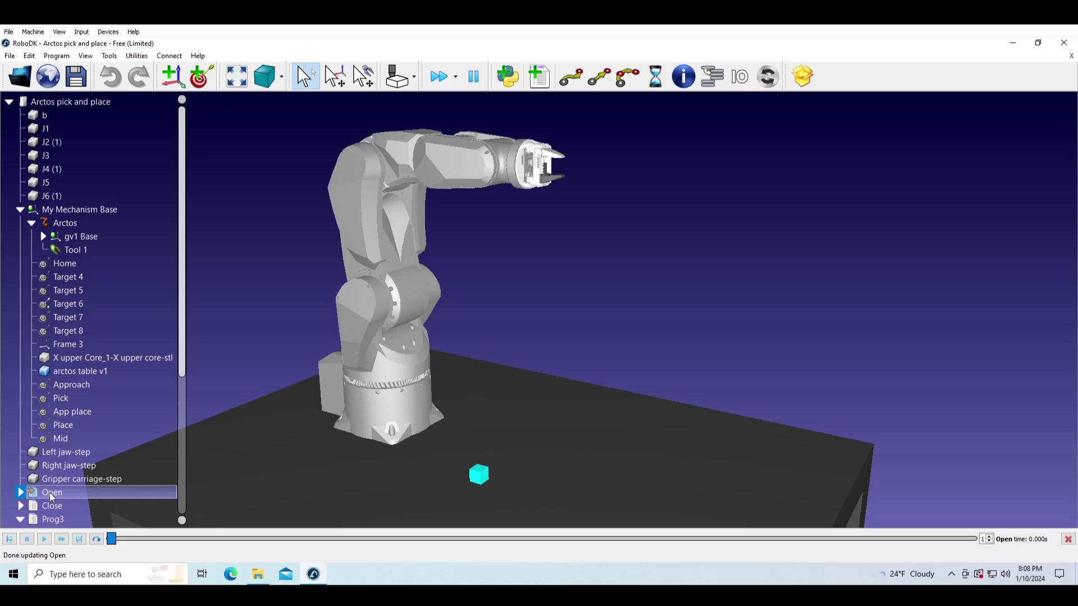
double_click(50, 507)
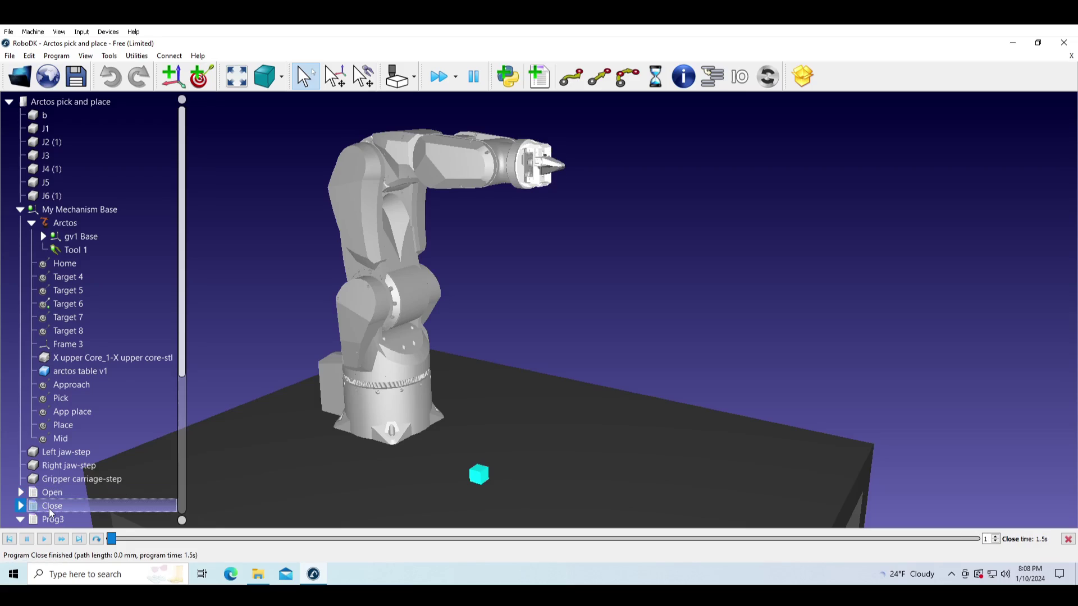
double_click(50, 495)
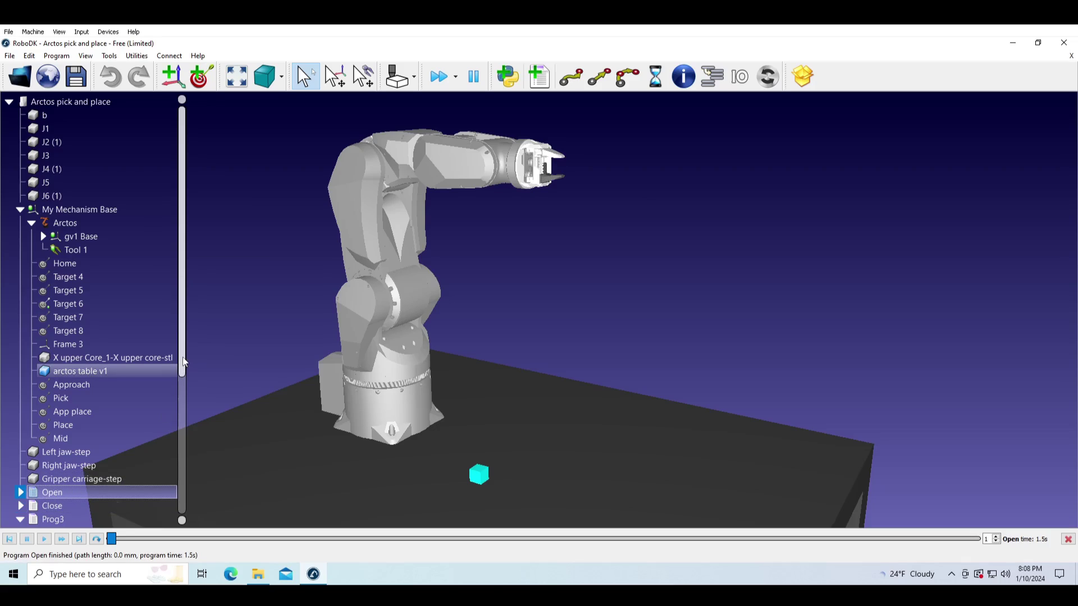
left_click_drag(183, 369, 177, 517)
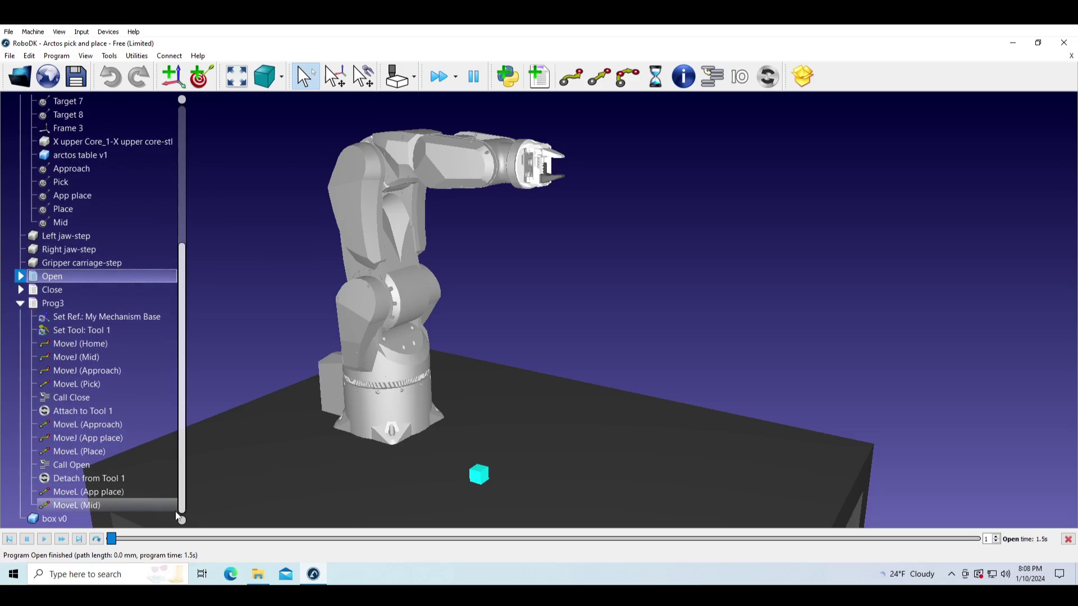
Run the Prog3 simulation, which moves the cyan box to its place position in 9.2 s.
left_click(52, 305)
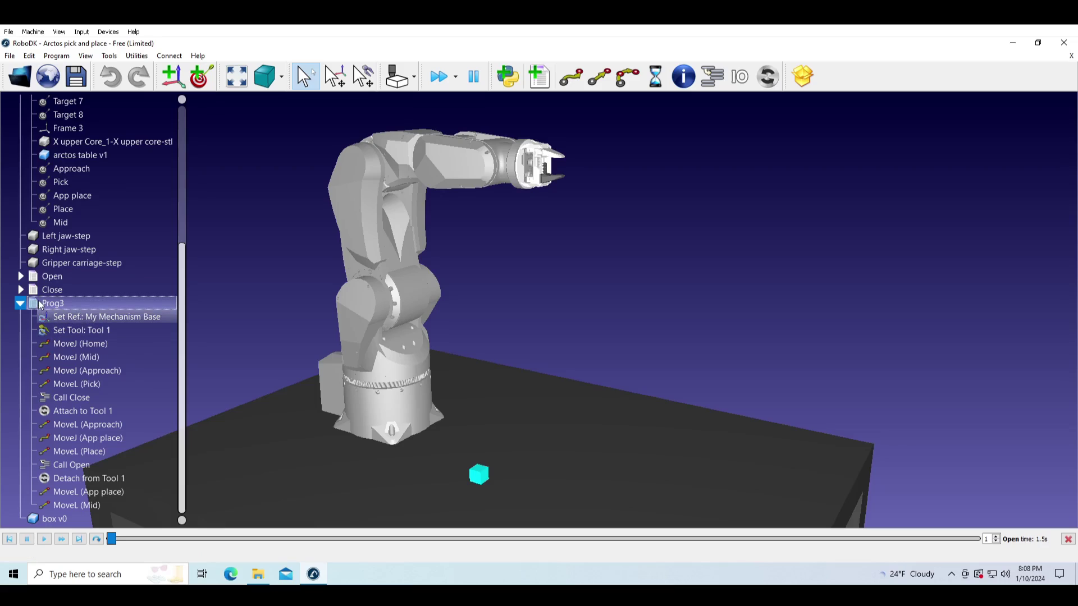
double_click(41, 303)
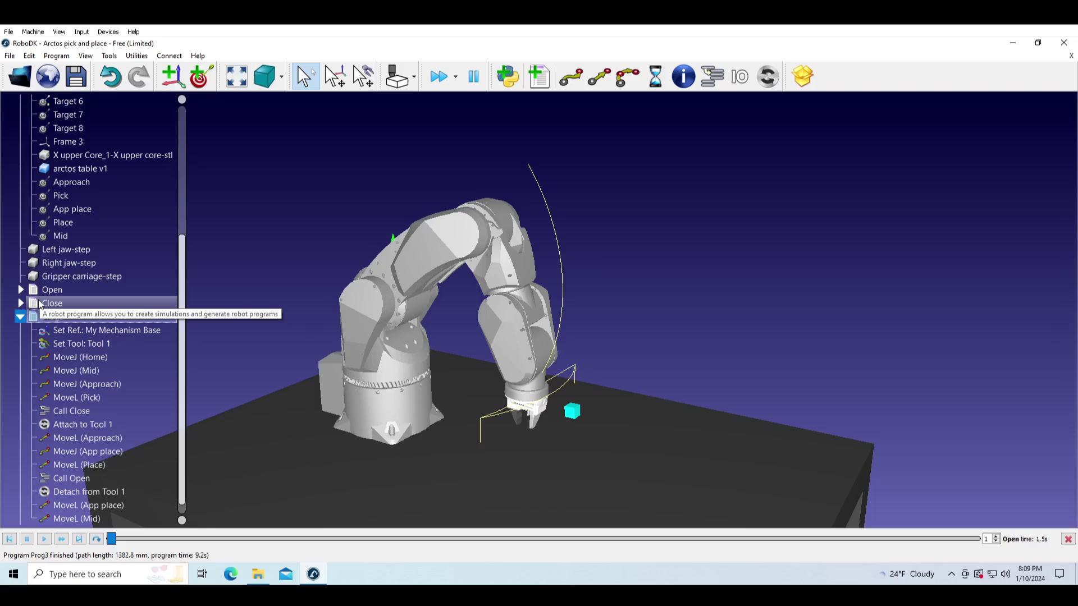
left_click(38, 317)
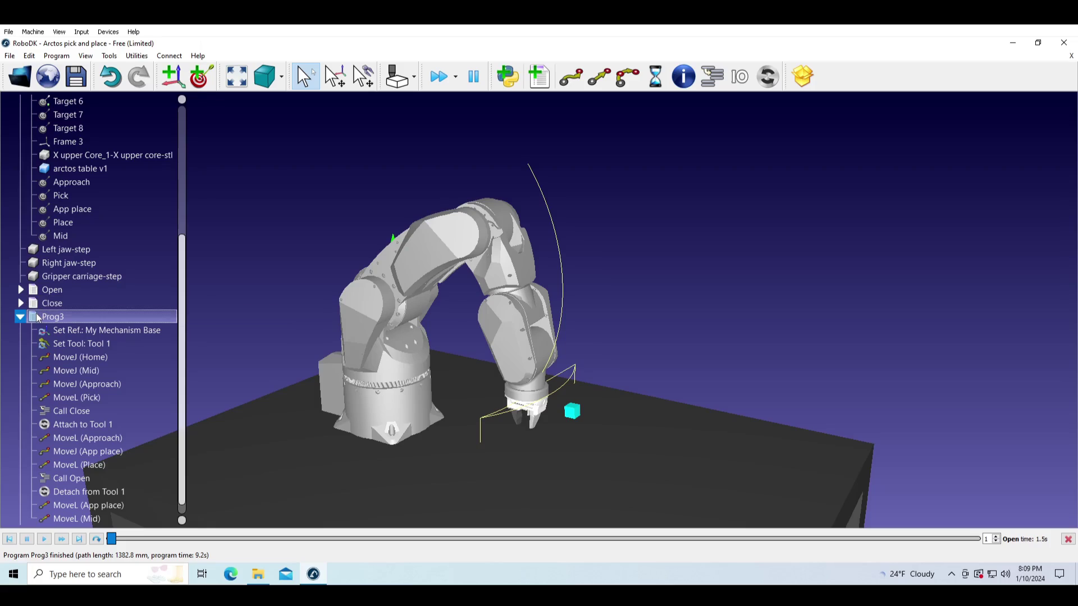
Generate Prog3 as pickv2.gcode on the Desktop.
right_click(37, 317)
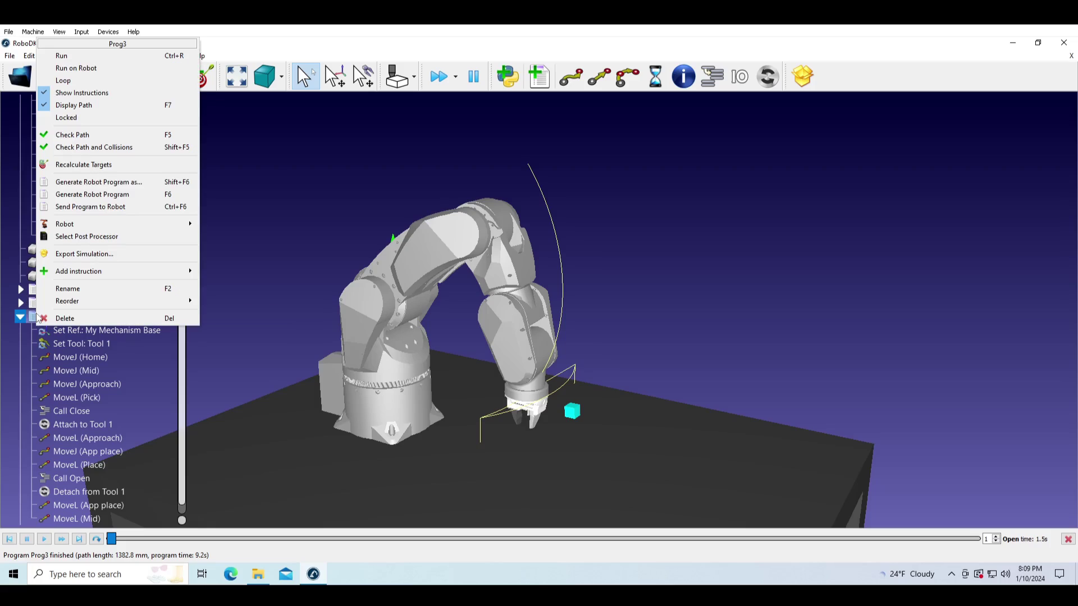
left_click(101, 183)
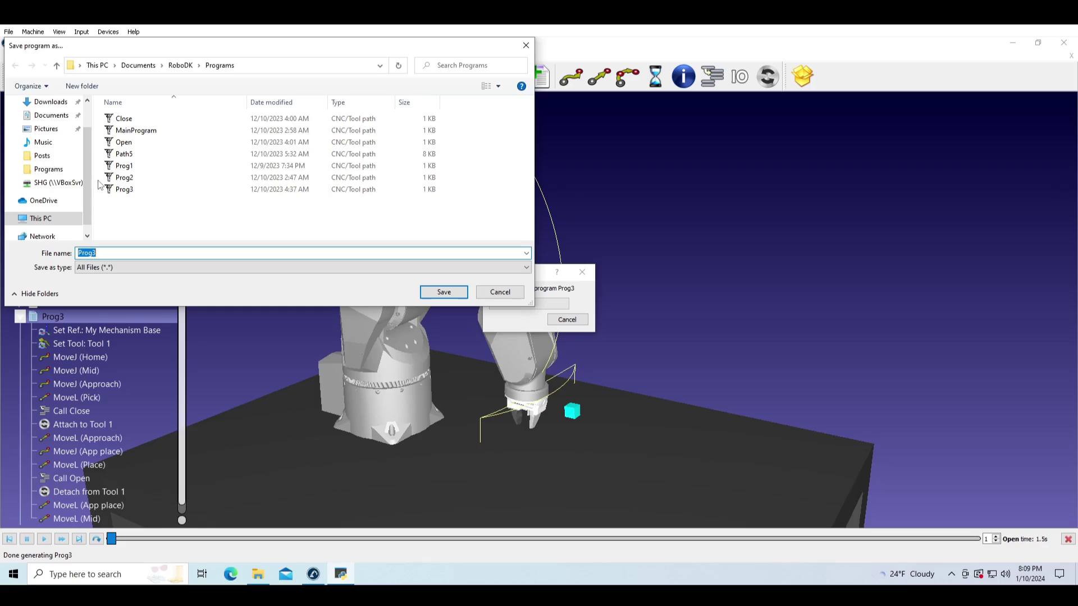
scroll(62, 163, "up", 3)
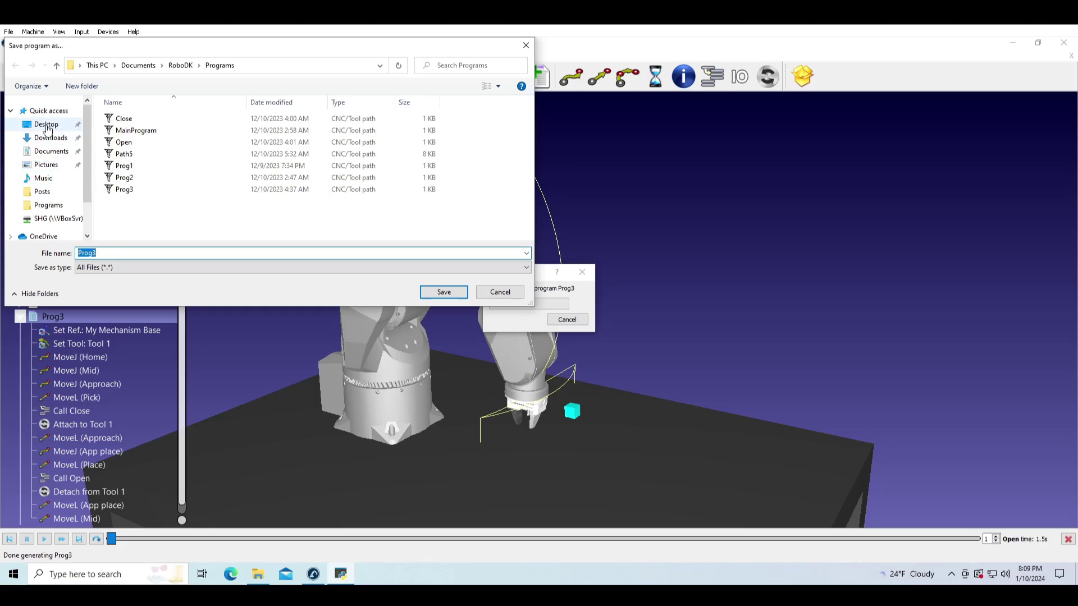
left_click(48, 125)
left_click(117, 249)
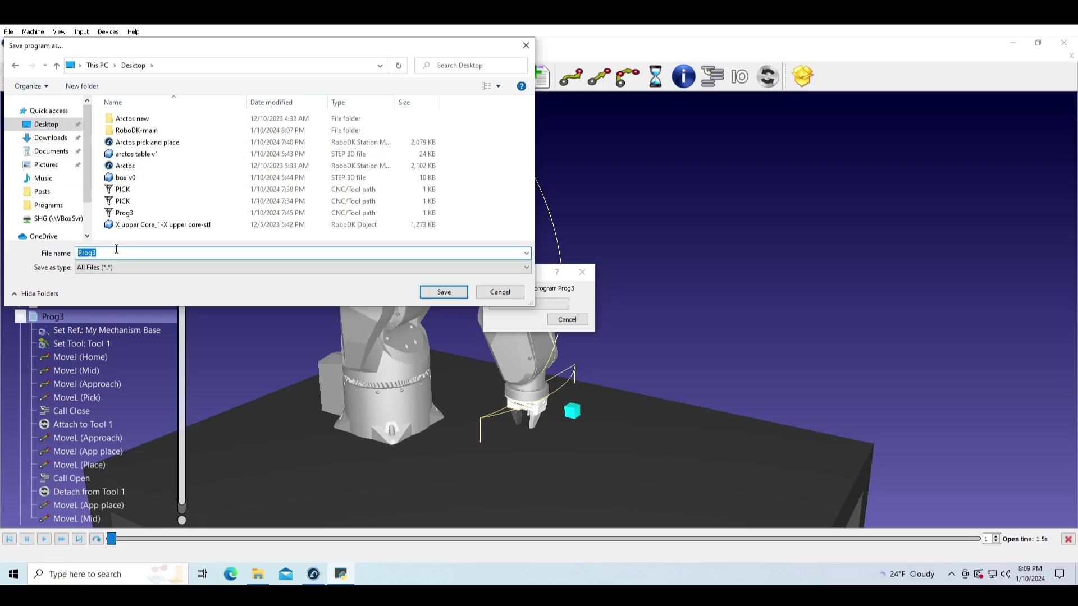
type("pick")
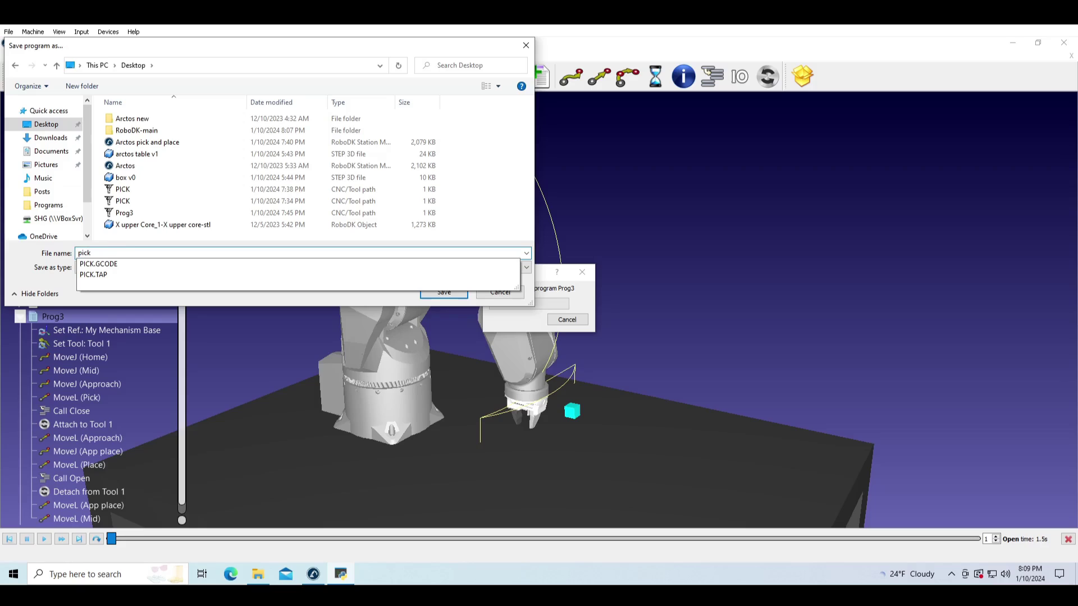
type("v2.gcode")
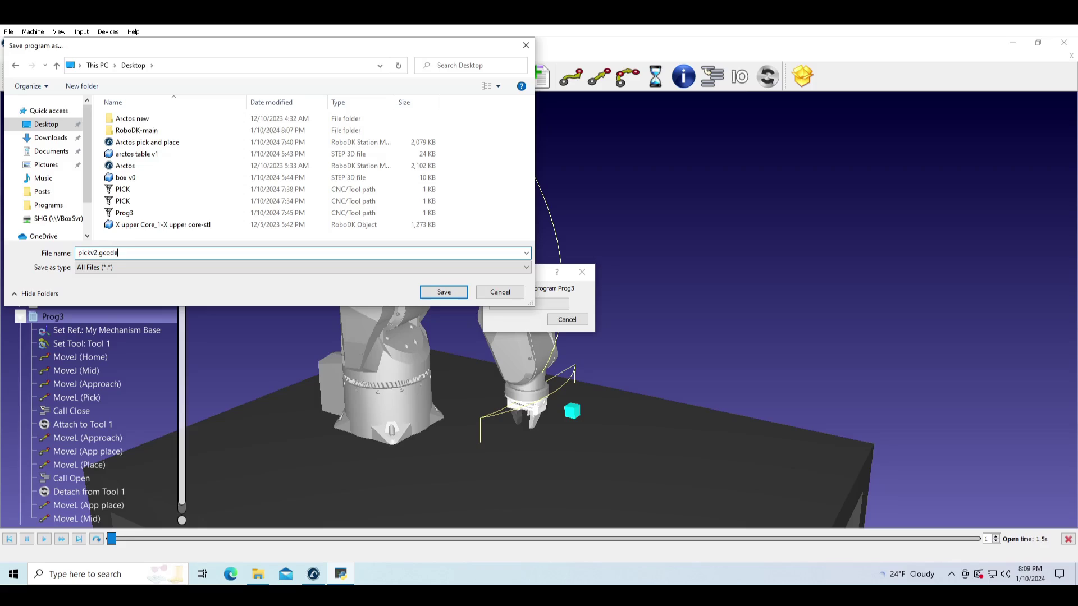
key("Return")
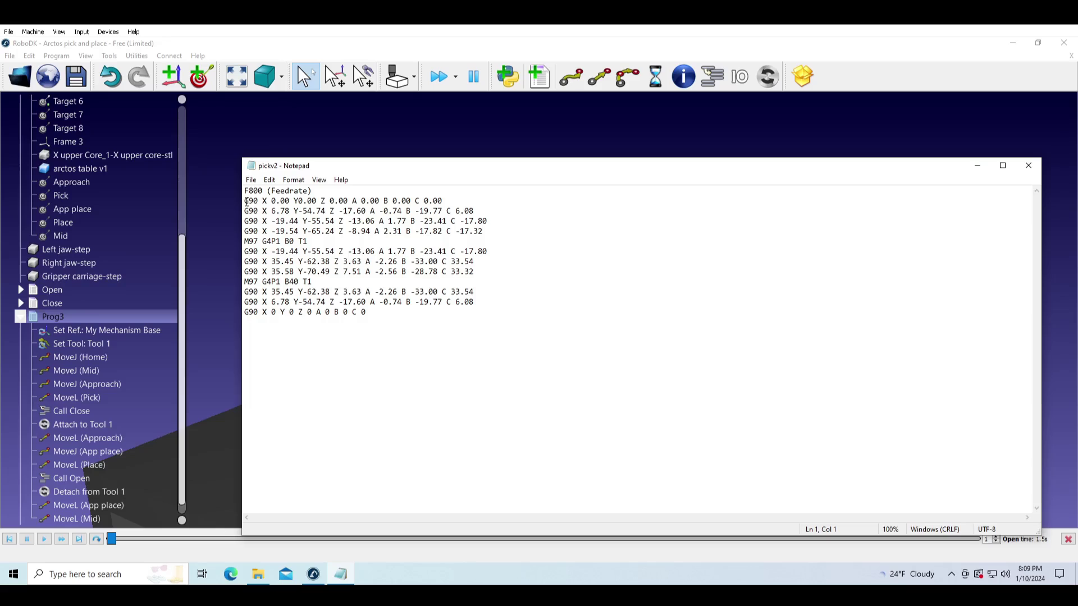
Inspect the motion lines and the M97 G4P1 B0 T1 and B40 T1 gripper commands, then close Notepad.
left_click_drag(246, 201, 489, 231)
left_click_drag(308, 242, 244, 243)
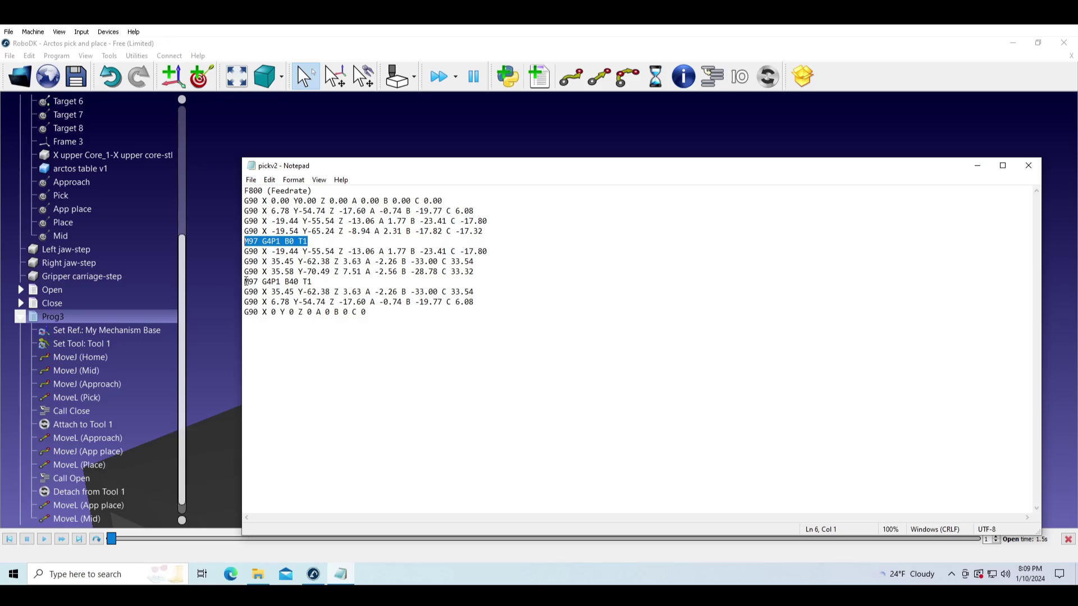
left_click_drag(246, 281, 321, 279)
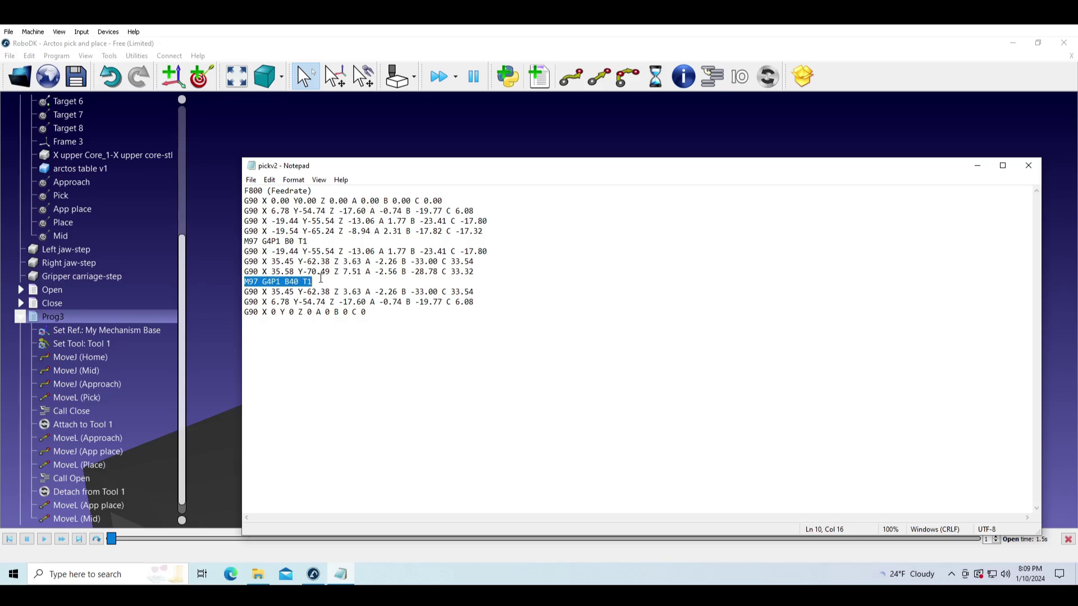
left_click(379, 346)
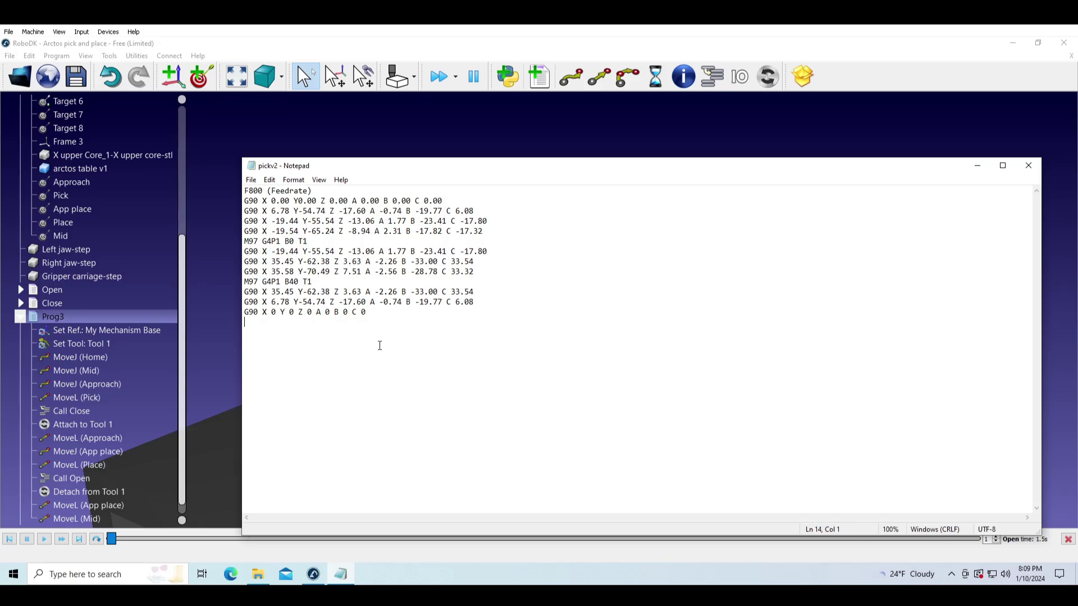
left_click(1028, 166)
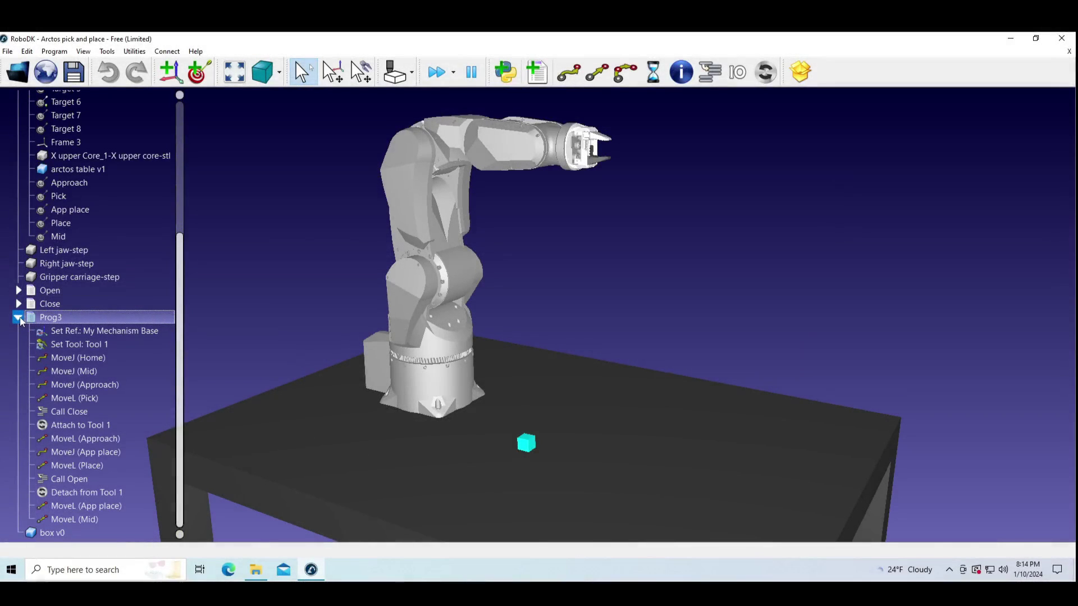
Create a new program Prog4 for the Arctos robot.
left_click(19, 317)
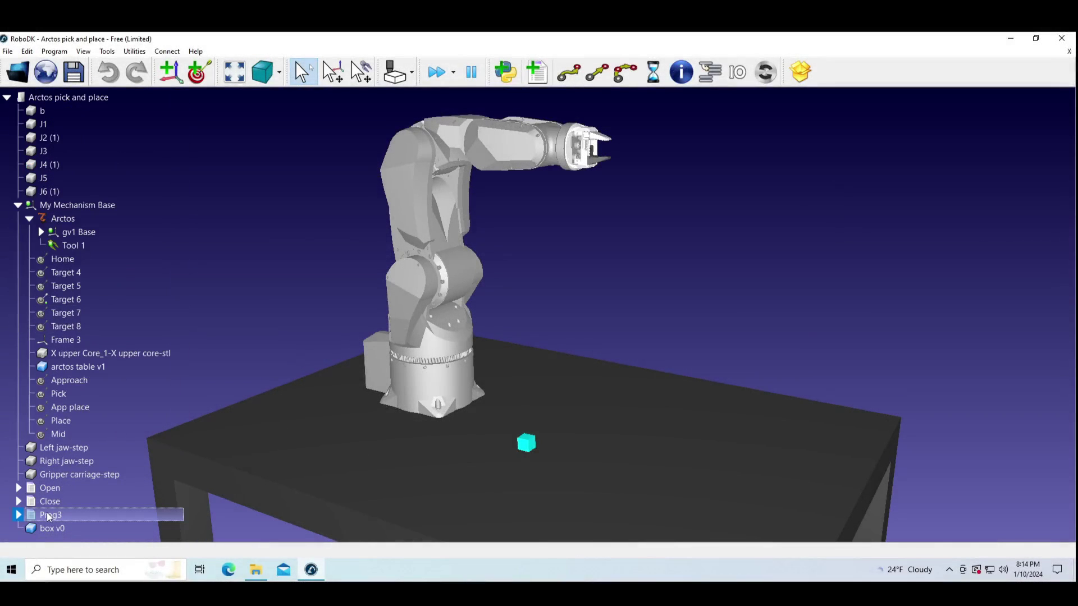
left_click(63, 217)
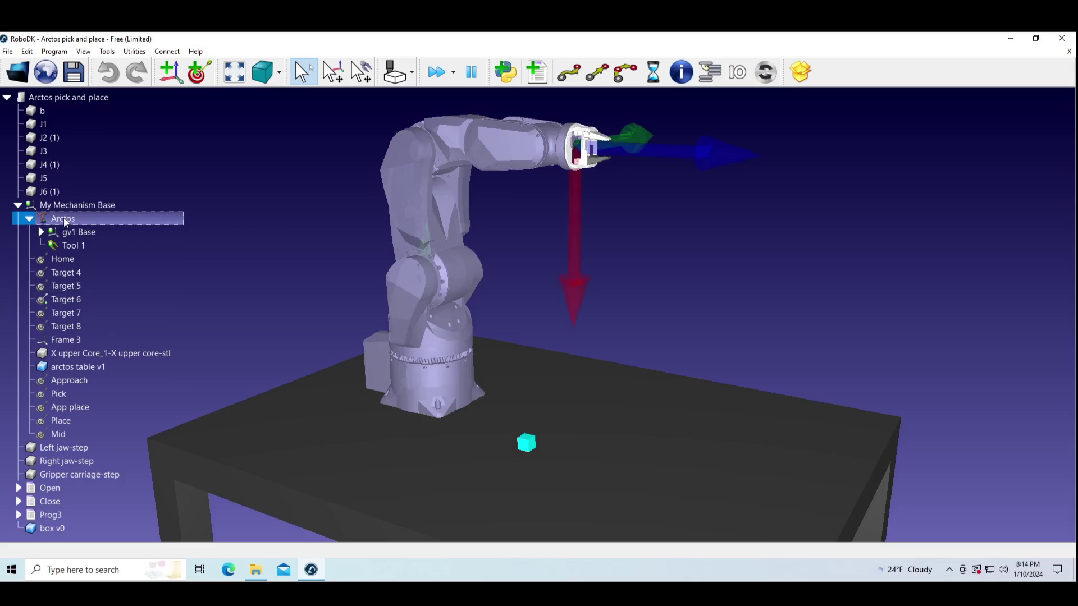
left_click(537, 72)
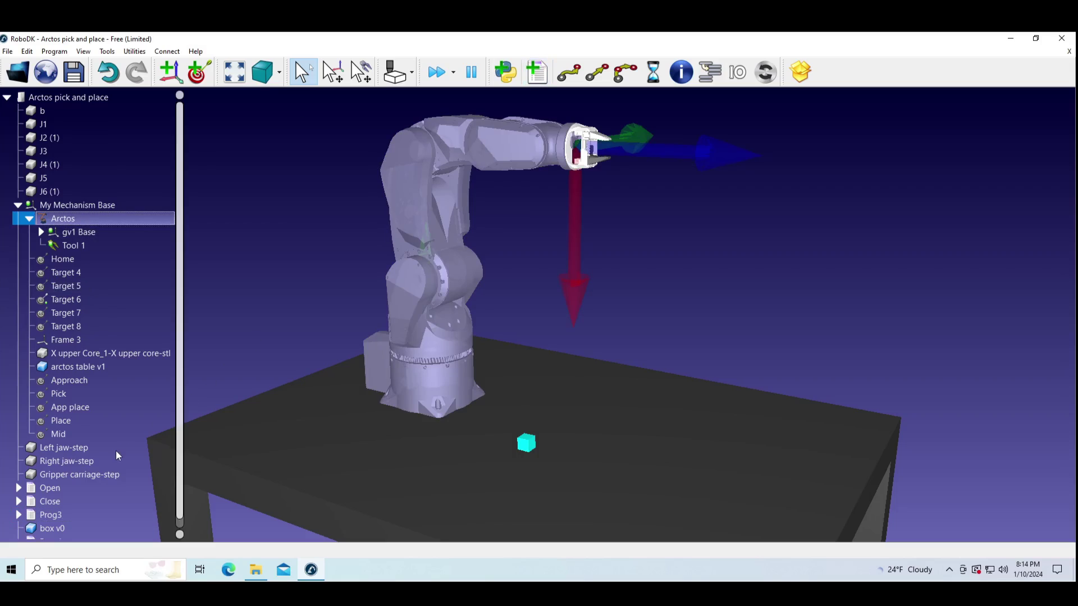
scroll(117, 454, "down", 1)
left_click(49, 531)
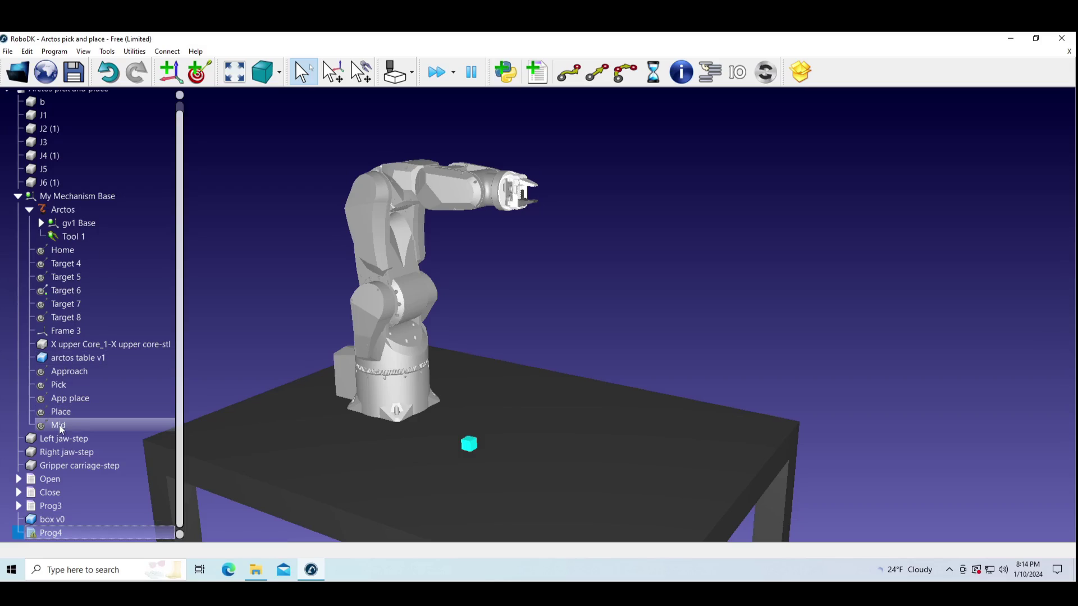
Add a joint move to Home in Prog4, then move the robot to the Approach target.
double_click(69, 254)
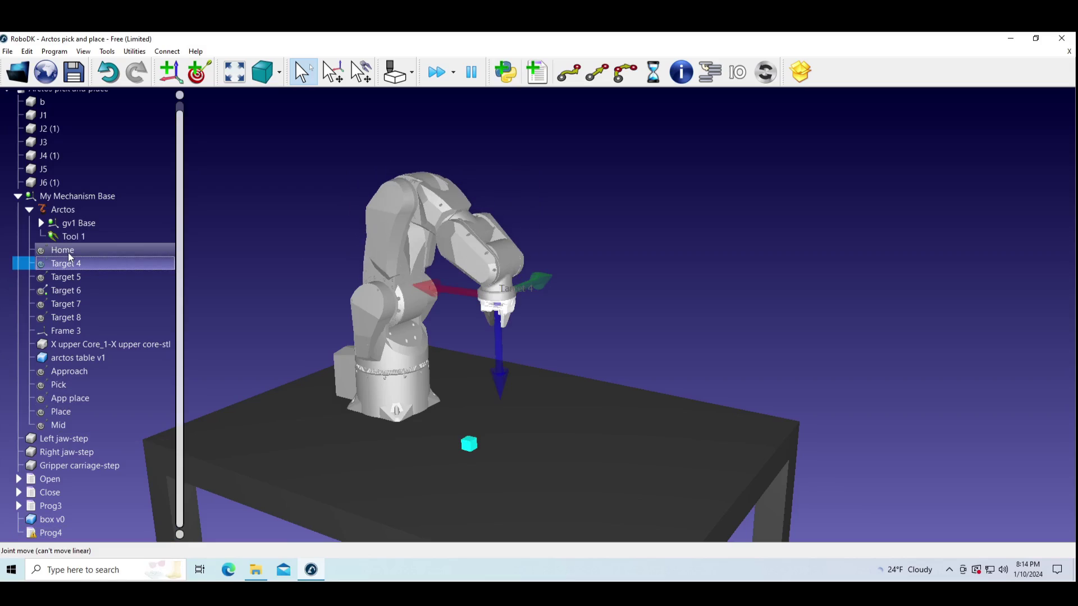
double_click(69, 251)
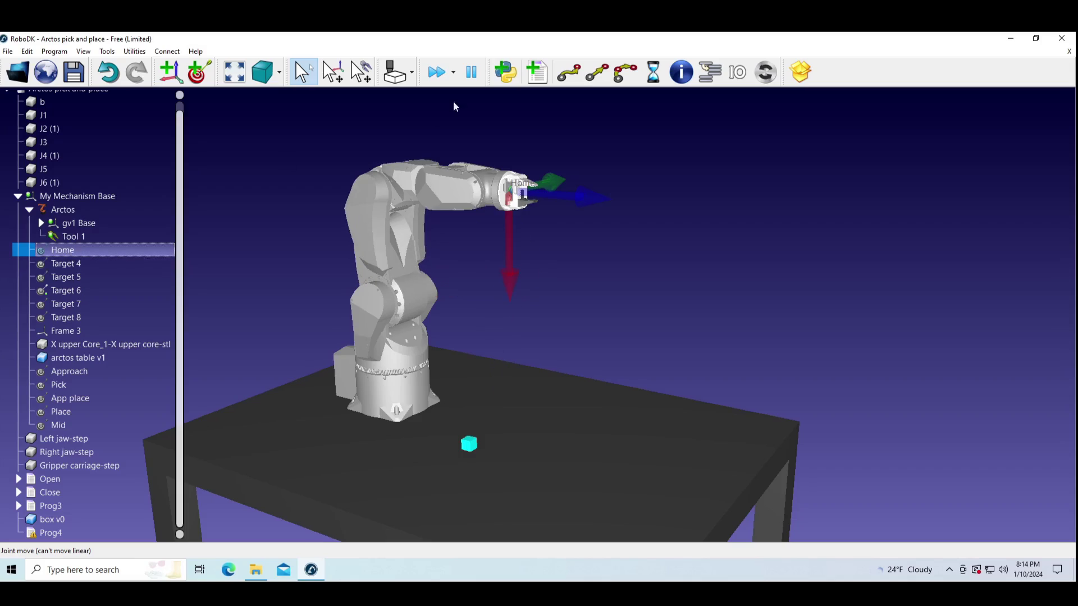
left_click(573, 74)
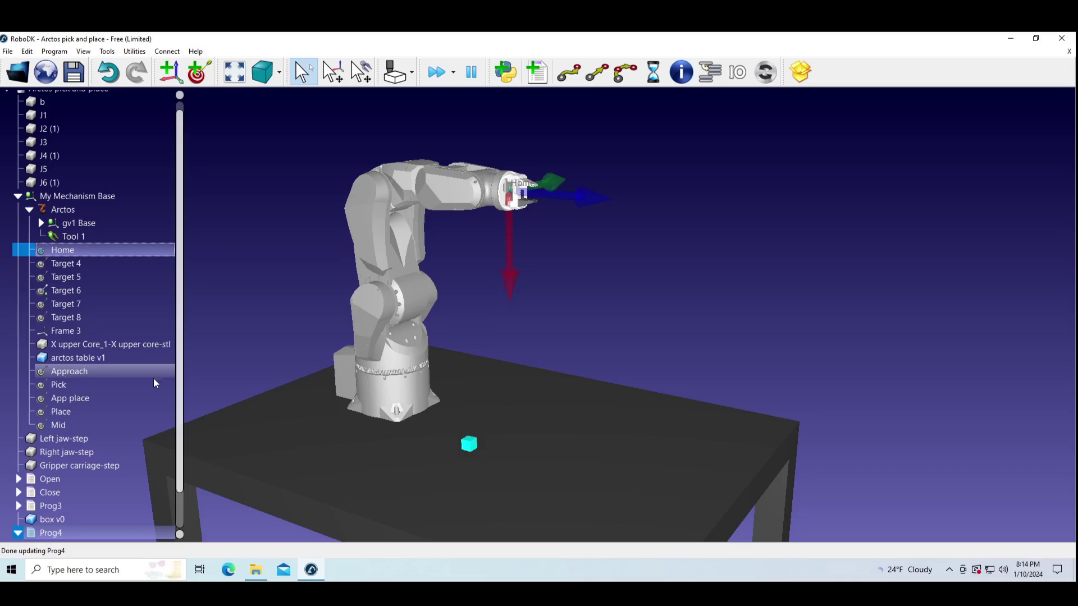
left_click_drag(180, 388, 179, 432)
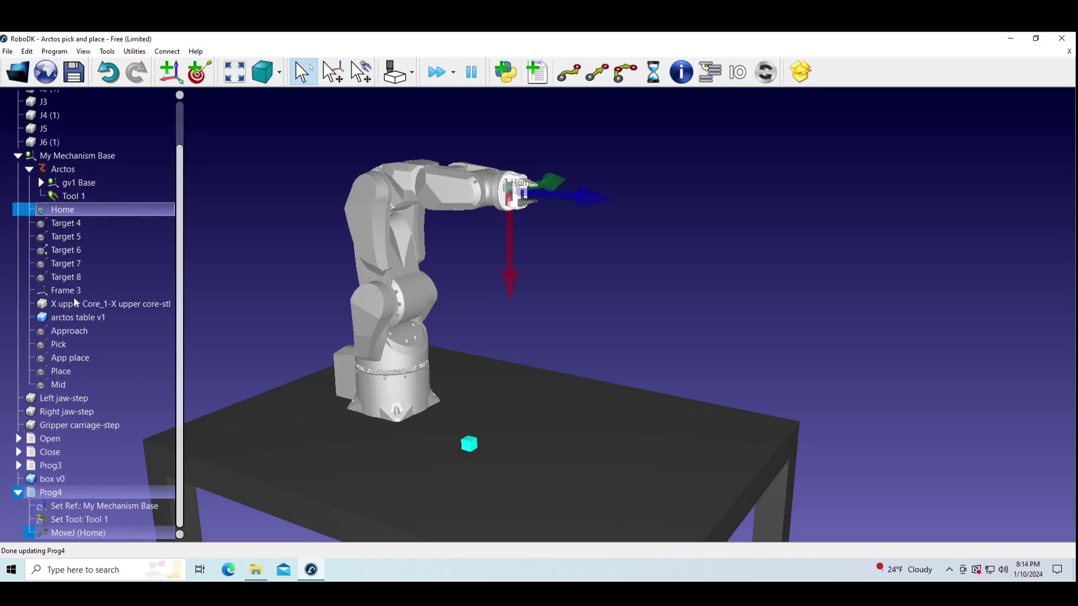
double_click(65, 331)
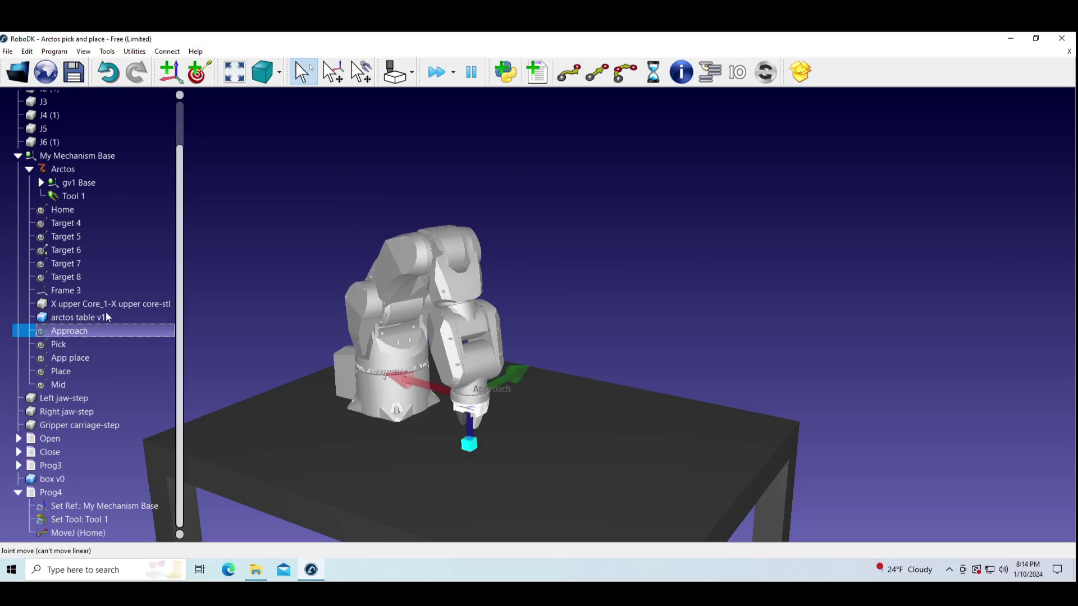
Add MoveJ (Approach) and a MoveL straight down to the Pick target in Prog4.
left_click(572, 80)
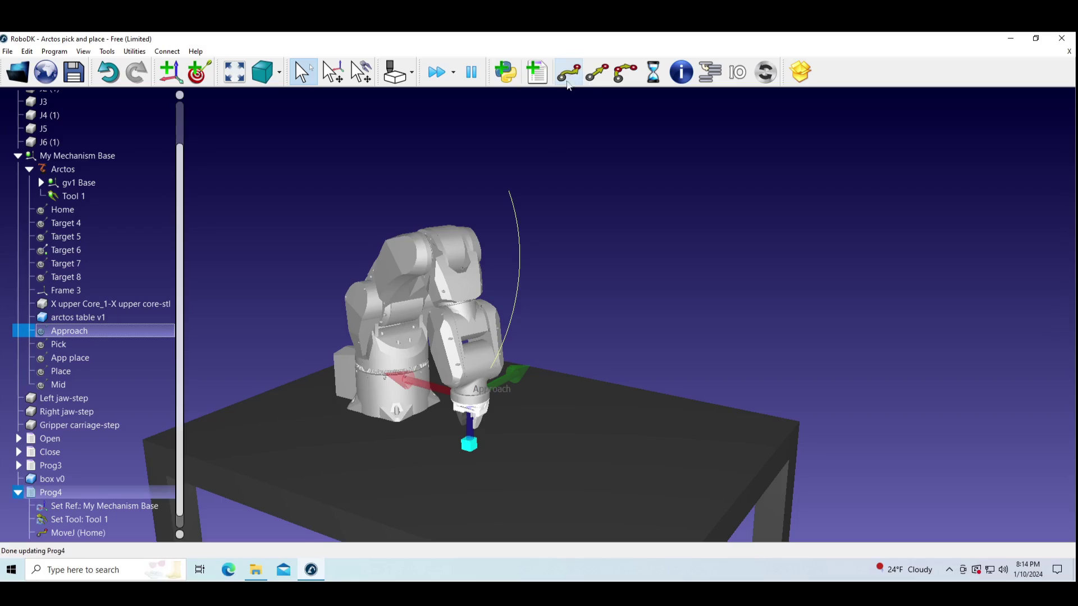
double_click(62, 346)
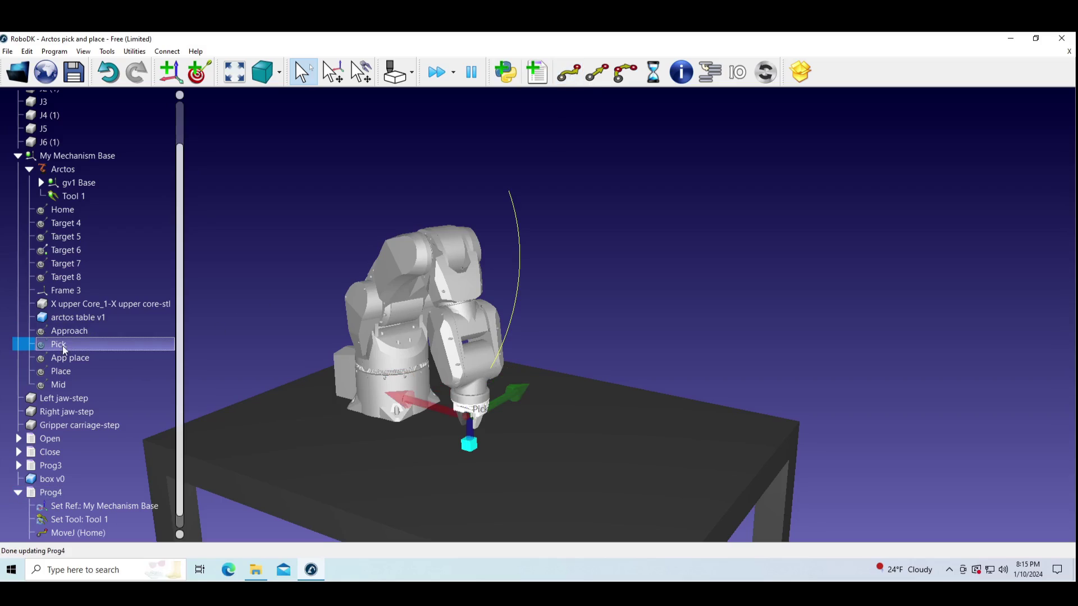
scroll(478, 456, "up", 5)
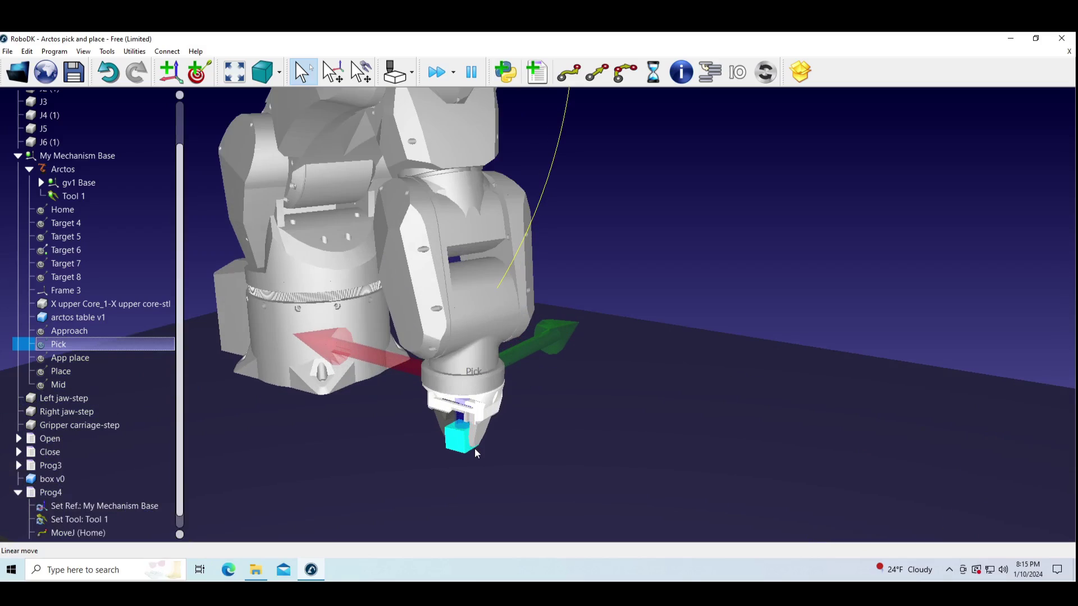
left_click(598, 73)
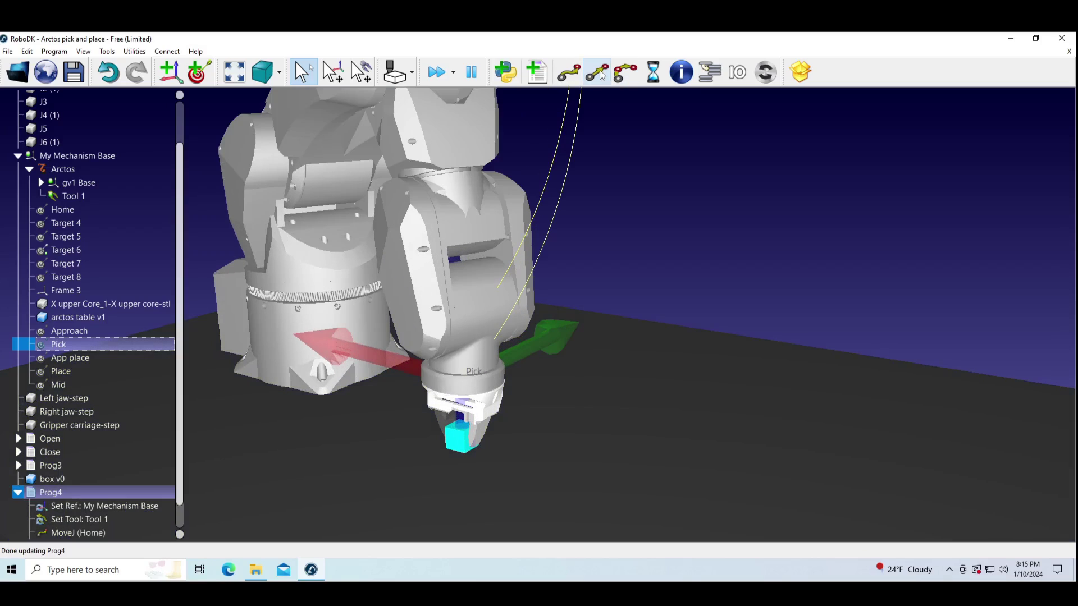
scroll(183, 396, "down", 1)
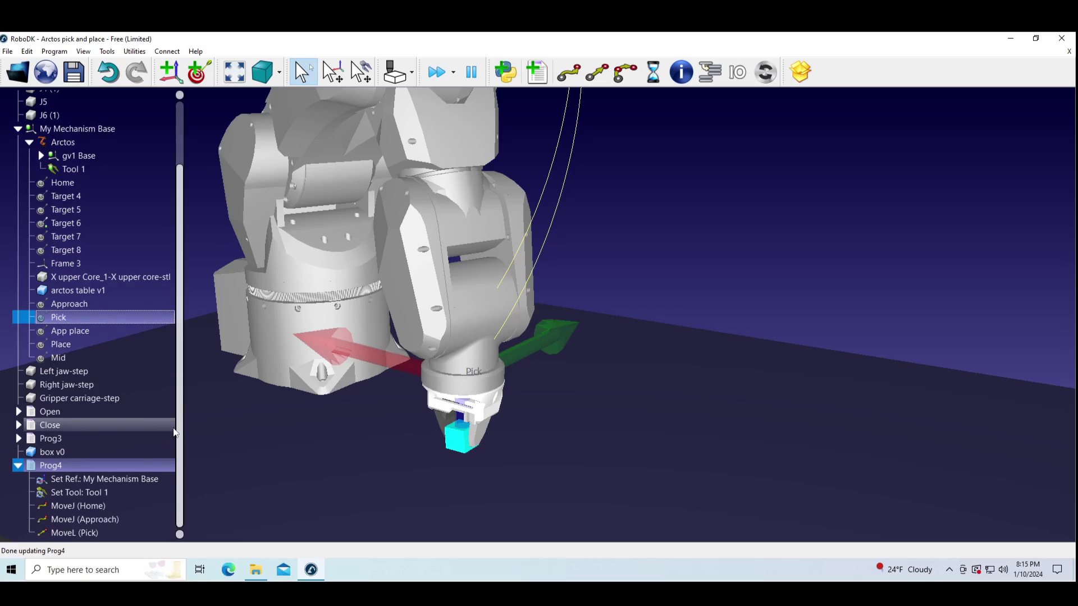
Insert a Call Close instruction into Prog4 right after MoveL (Pick).
left_click(709, 72)
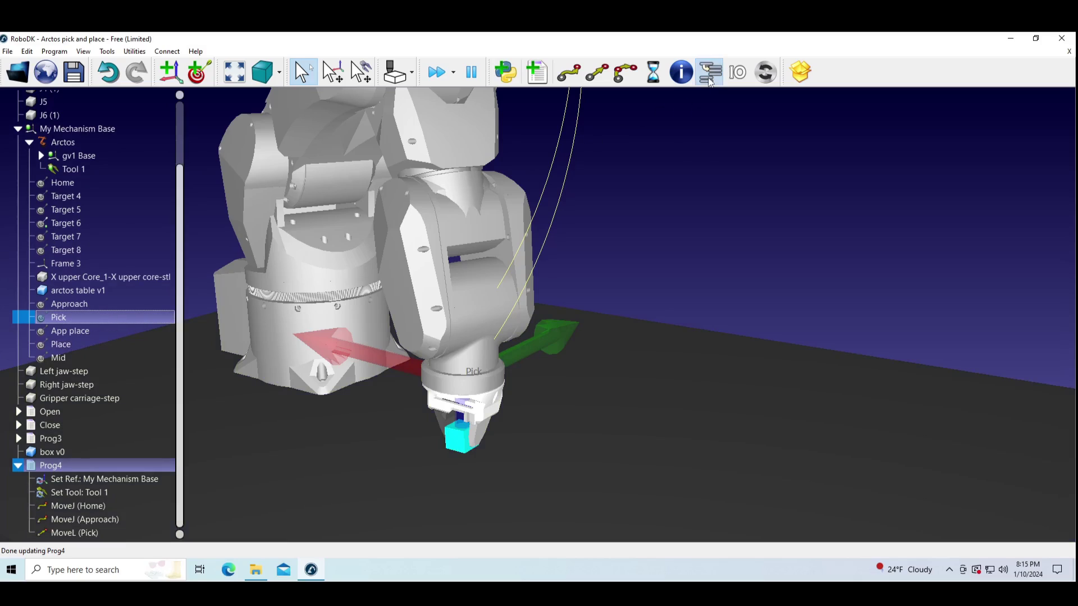
left_click(581, 237)
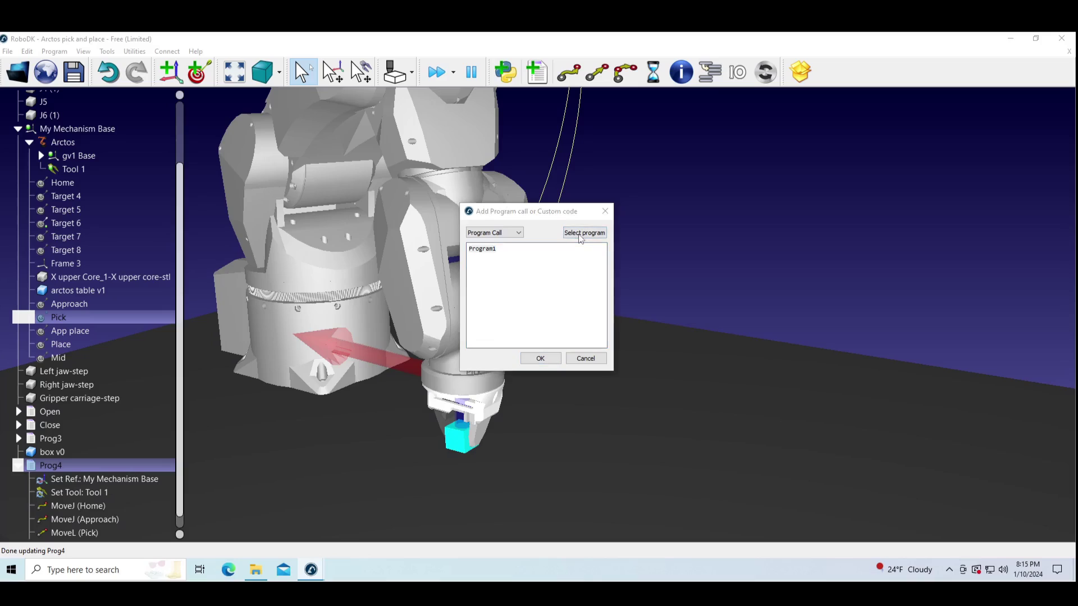
left_click(481, 234)
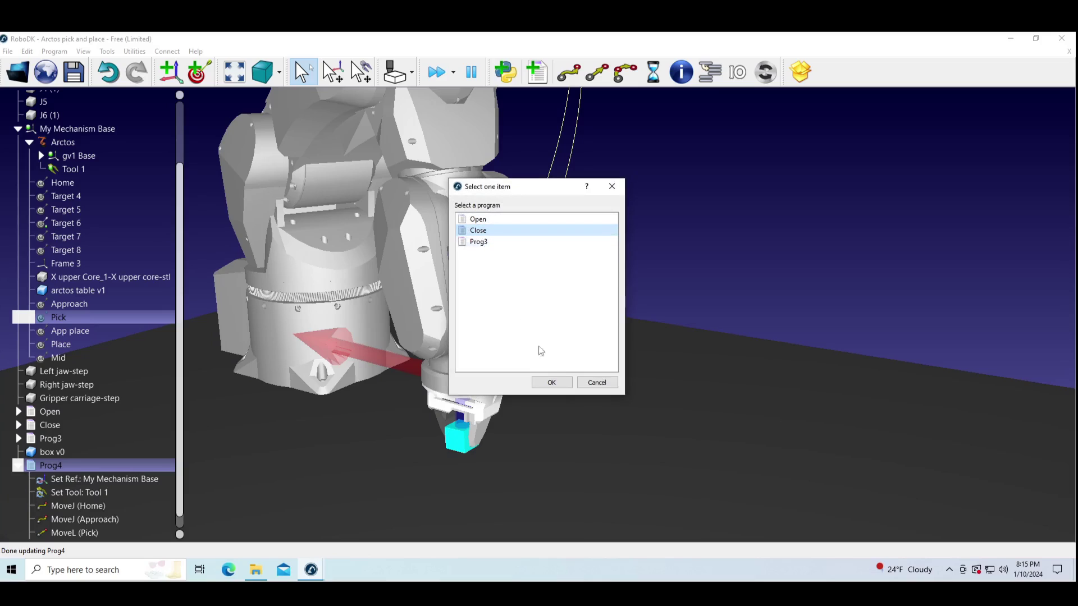
left_click(551, 382)
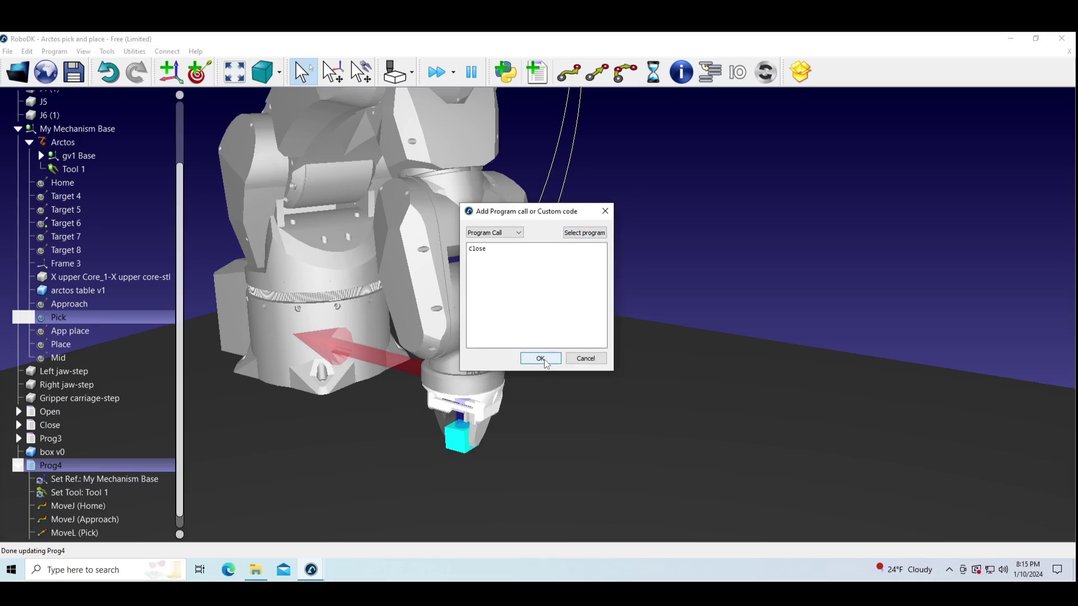
left_click(540, 359)
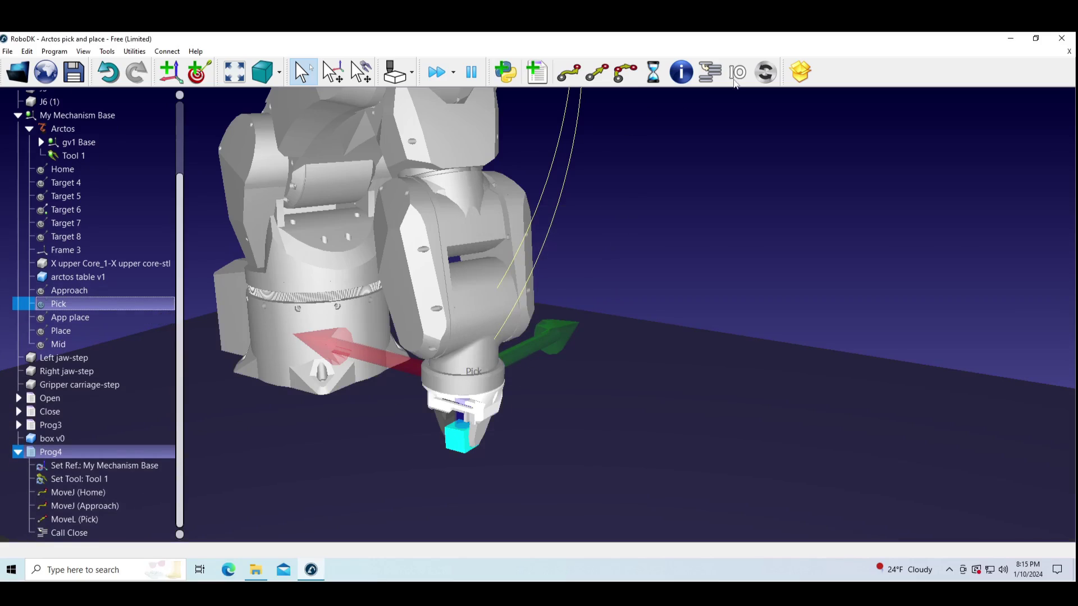
Add an Attach object event for Tool 1, then return the arm to the Approach target.
left_click(765, 72)
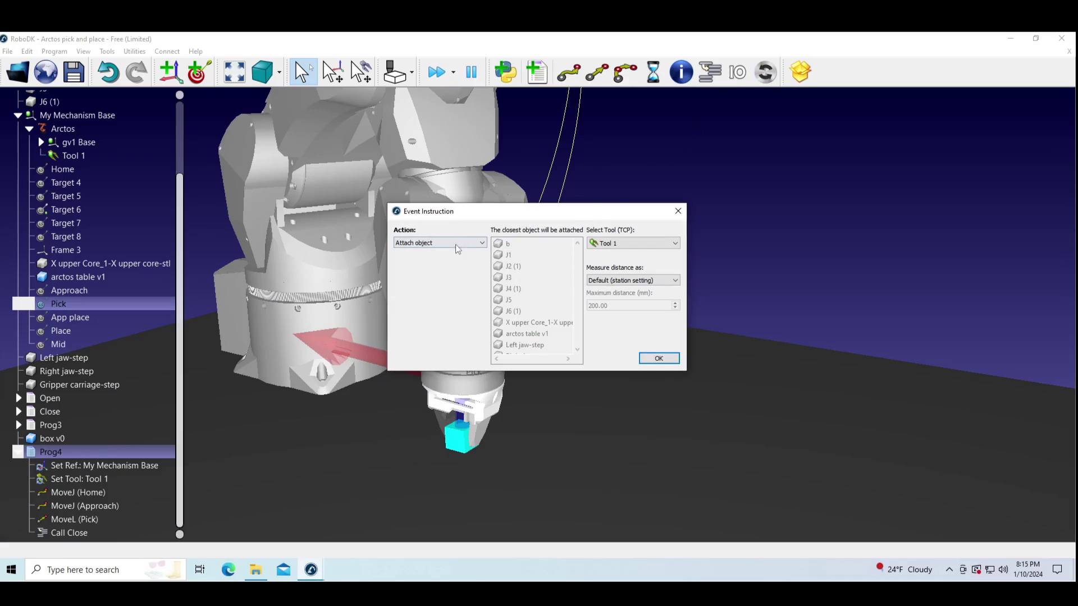
left_click(654, 361)
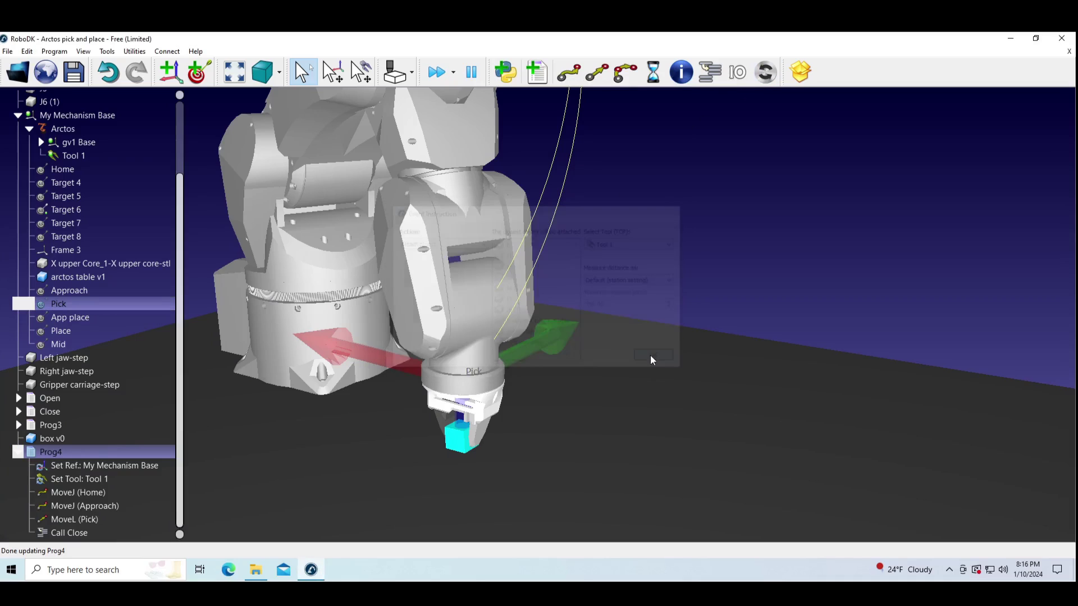
double_click(71, 292)
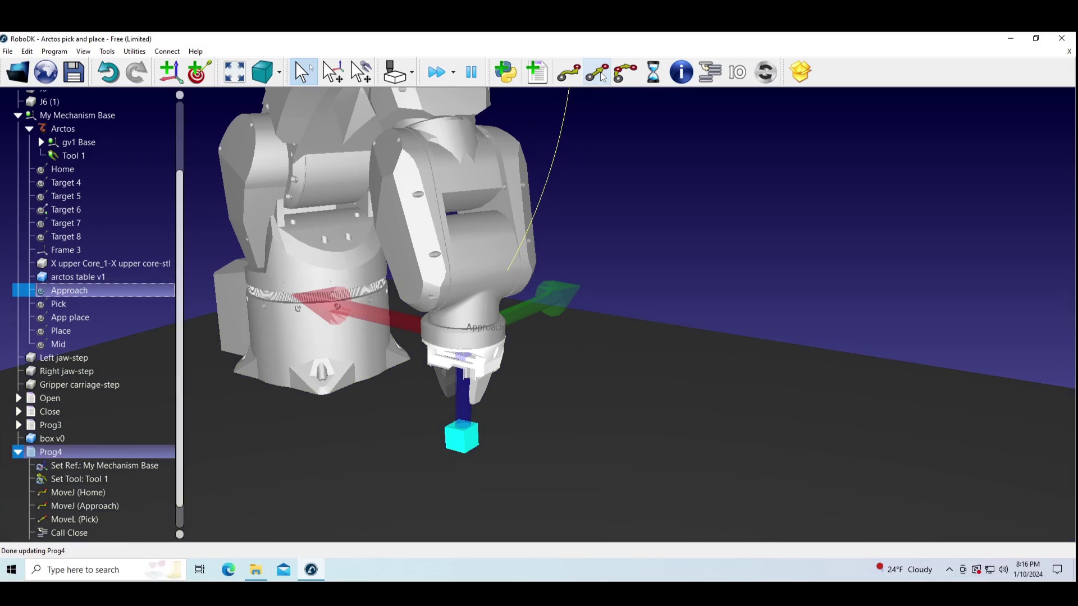
scroll(358, 312, "down", 2)
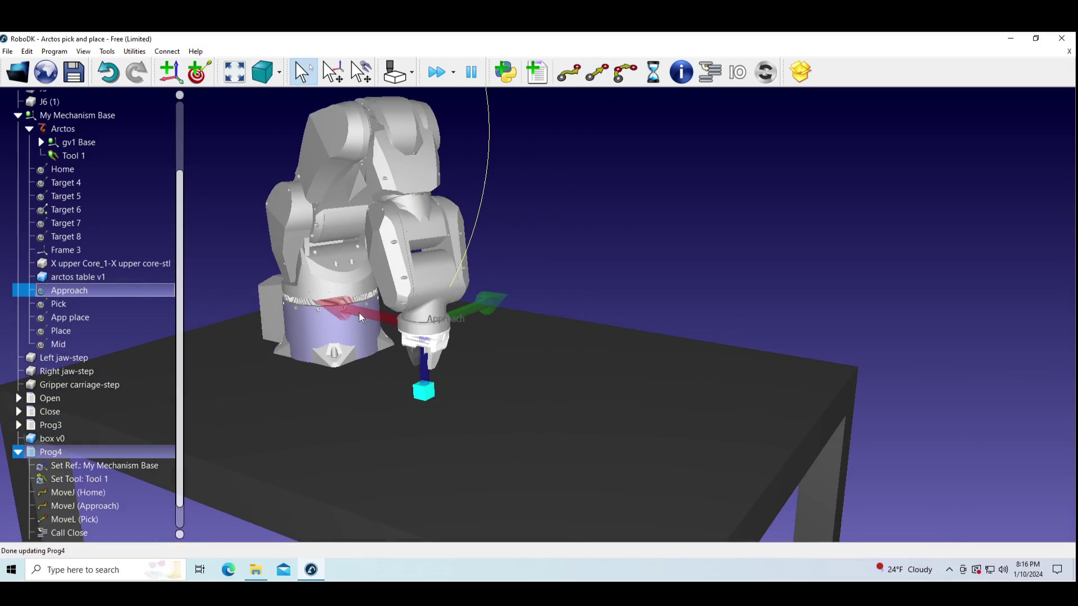
key("alt")
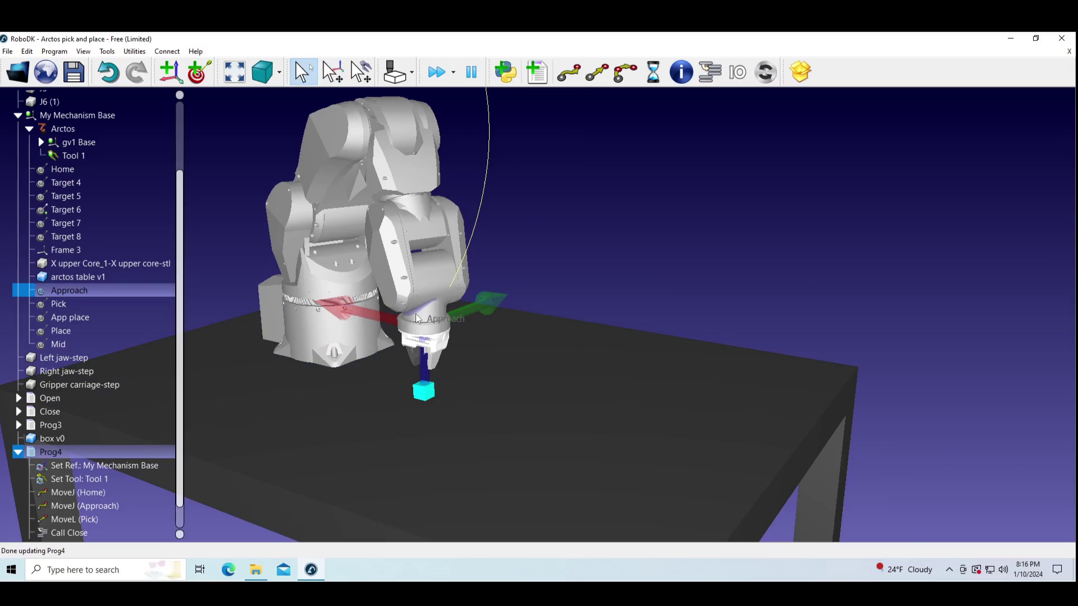
left_click(72, 131)
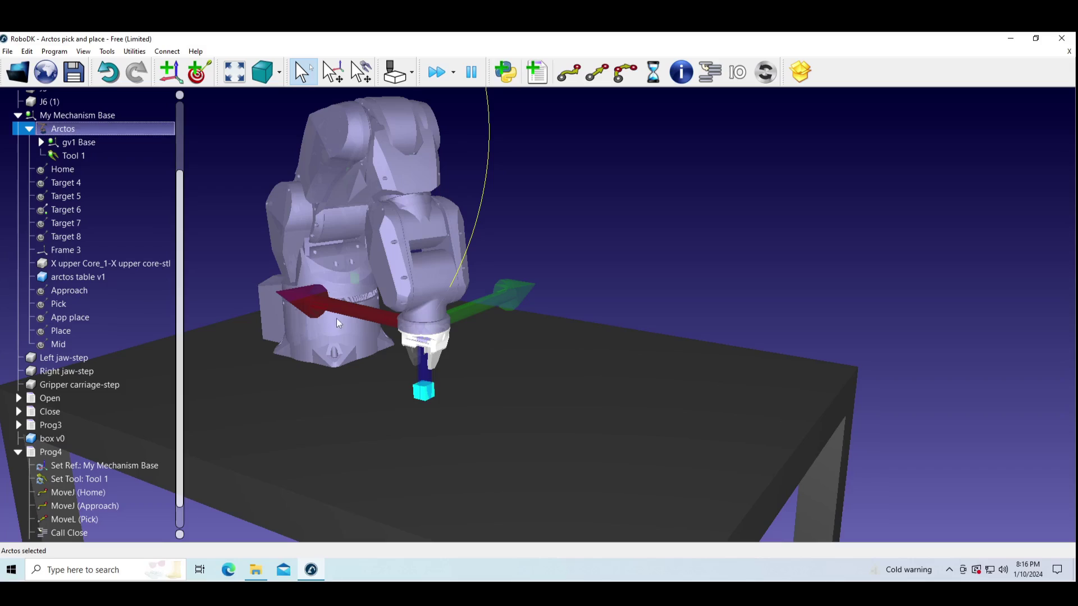
Show the Arctos flange frame and drag it to jog the arm to a drop pose over the table.
key("alt")
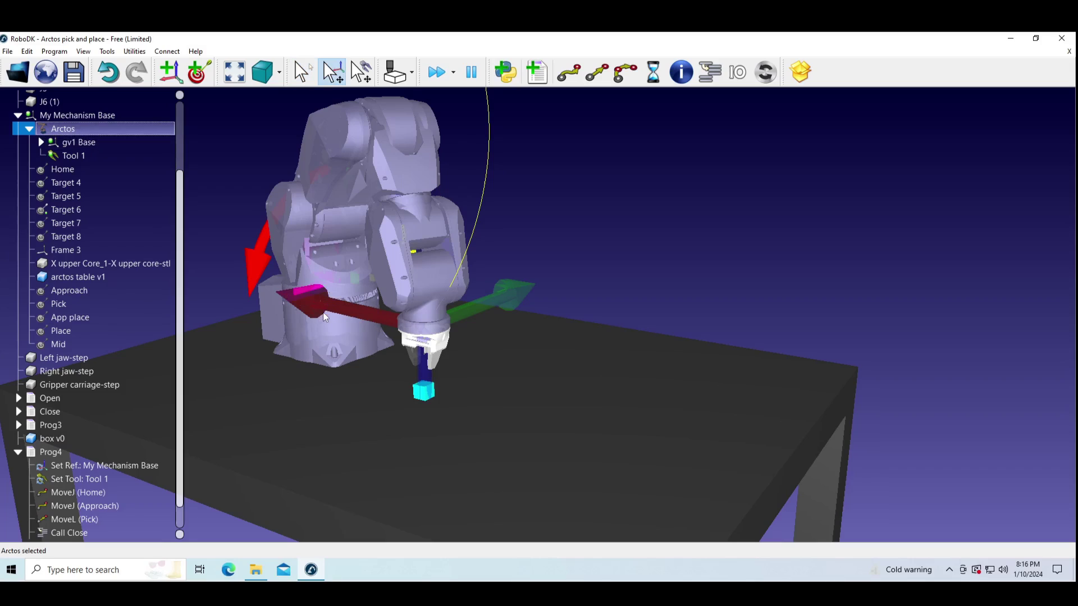
left_click(329, 312)
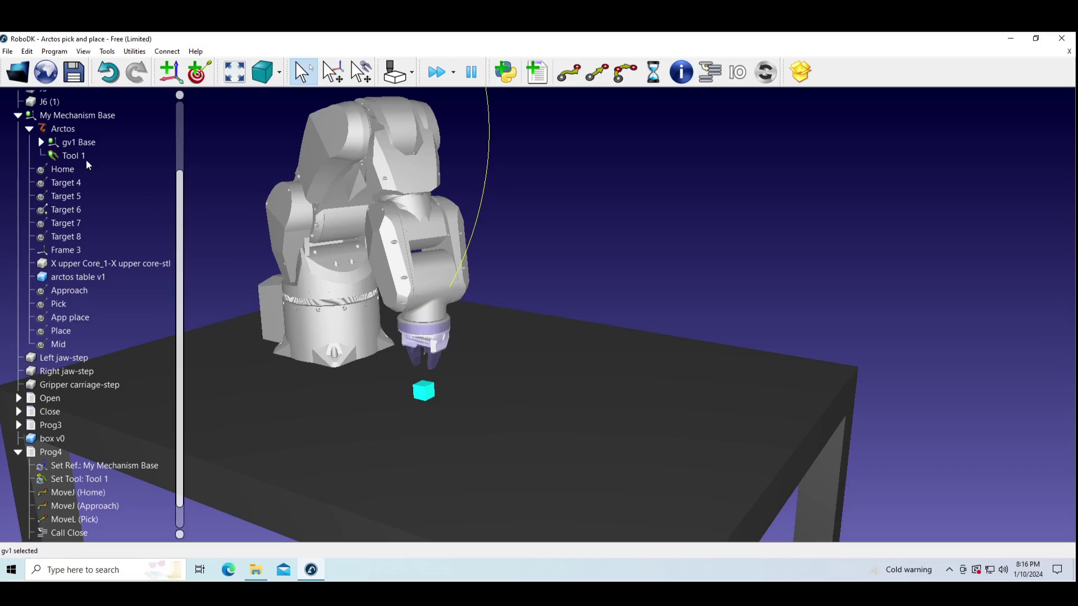
left_click(82, 145)
double_click(81, 144)
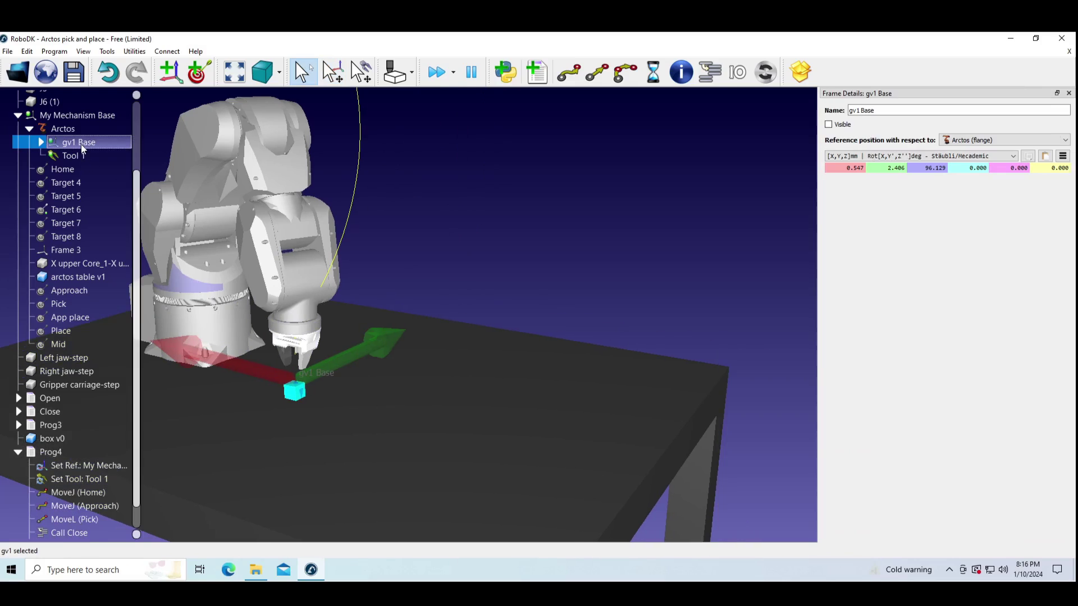
key("alt")
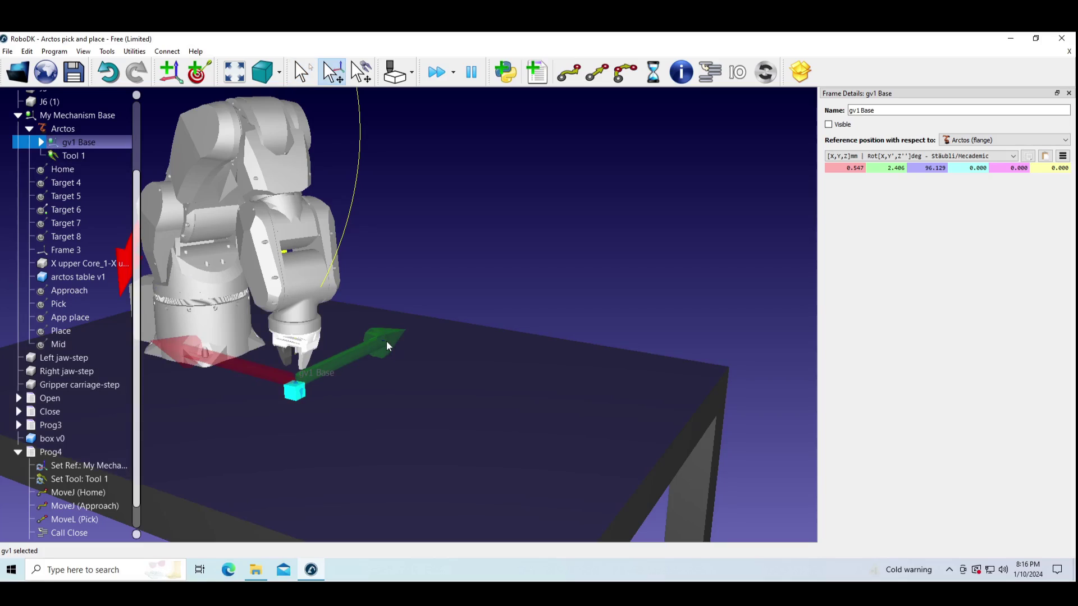
left_click(62, 129)
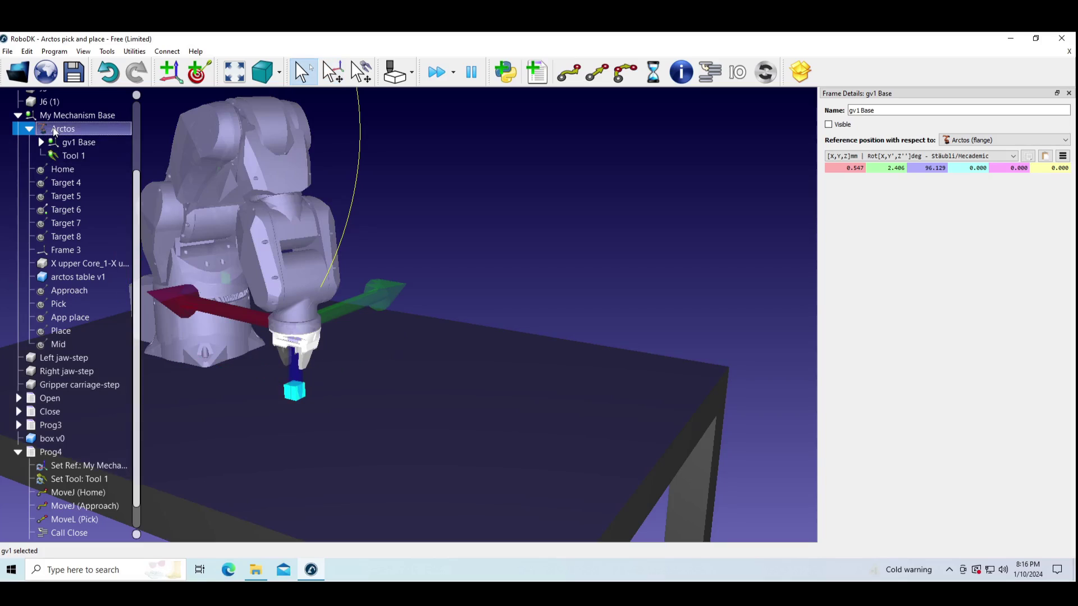
double_click(54, 131)
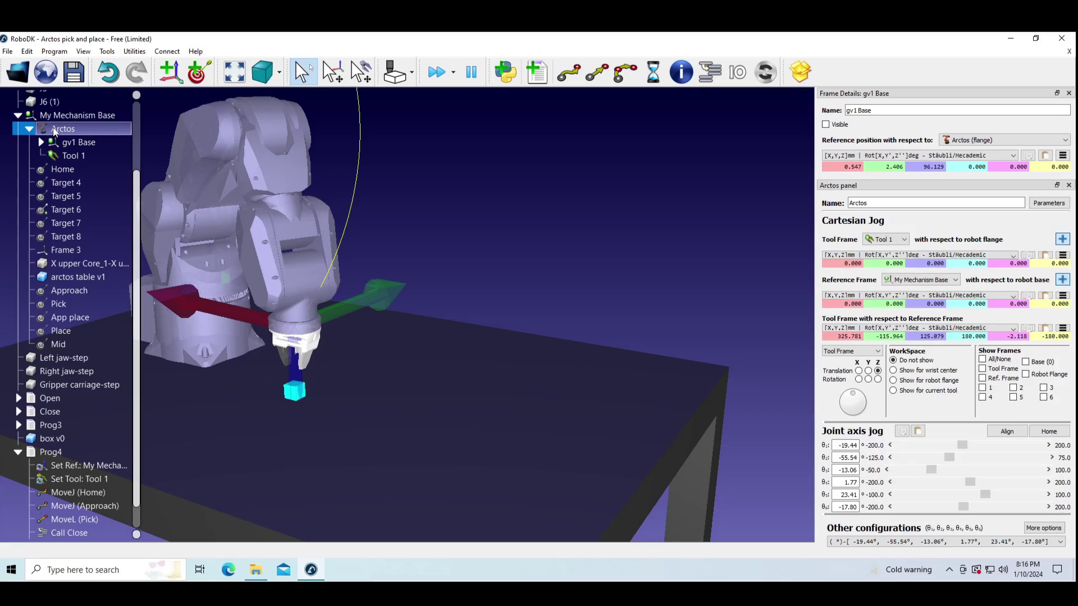
left_click(1025, 374)
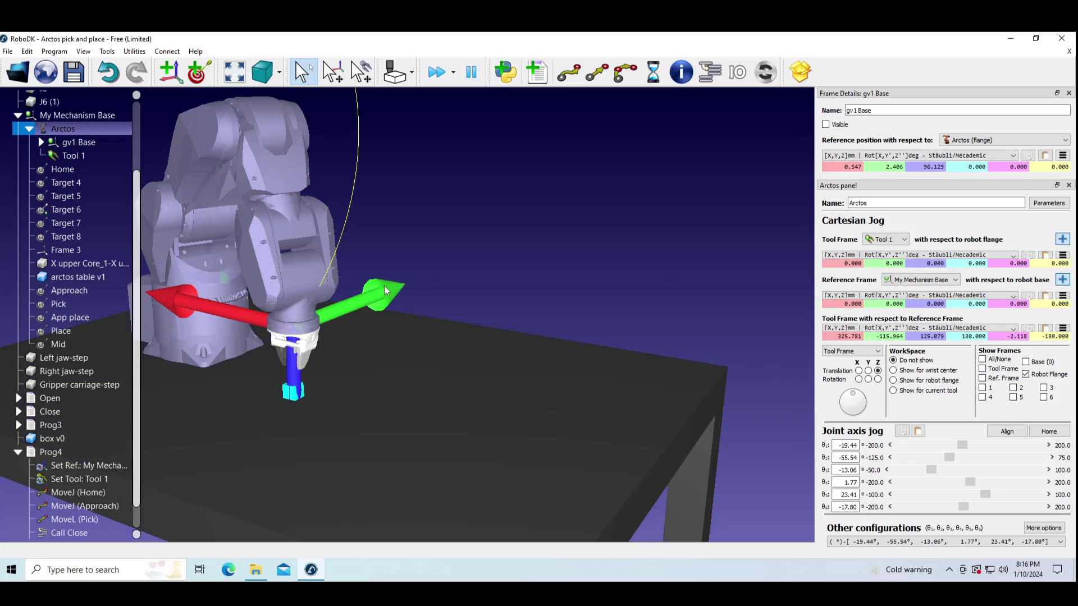
key("alt")
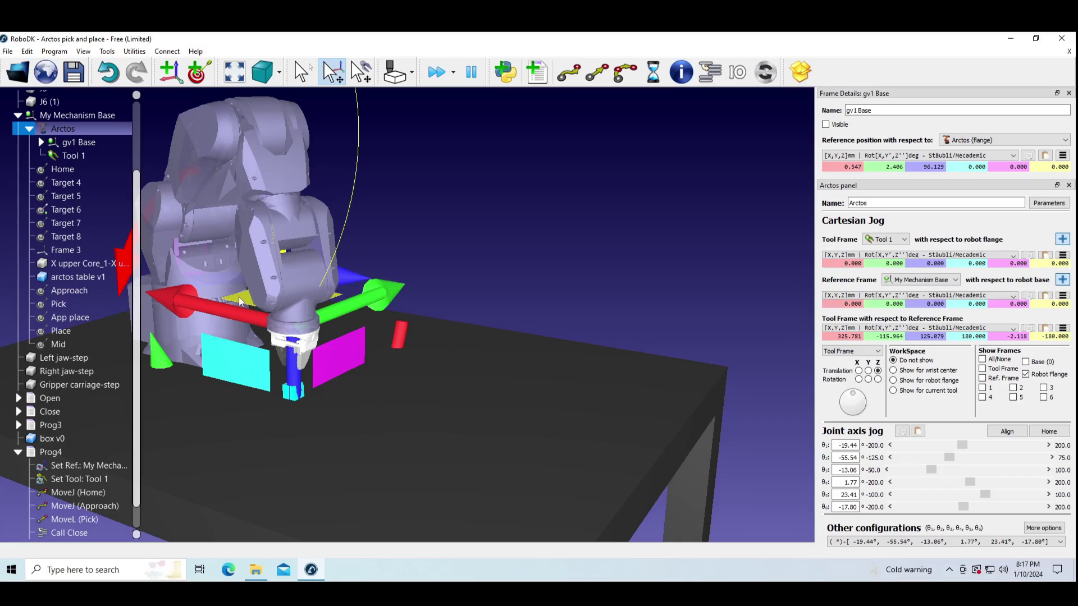
left_click_drag(244, 304, 369, 242)
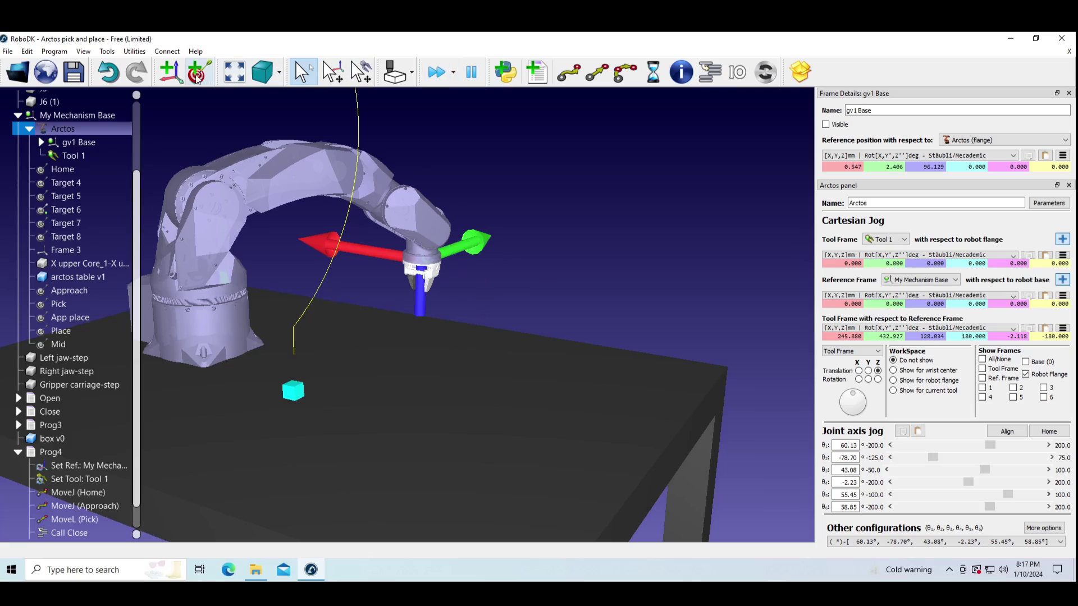
Save the drop pose as Target 14 and add a MoveJ to it in Prog4.
left_click(196, 75)
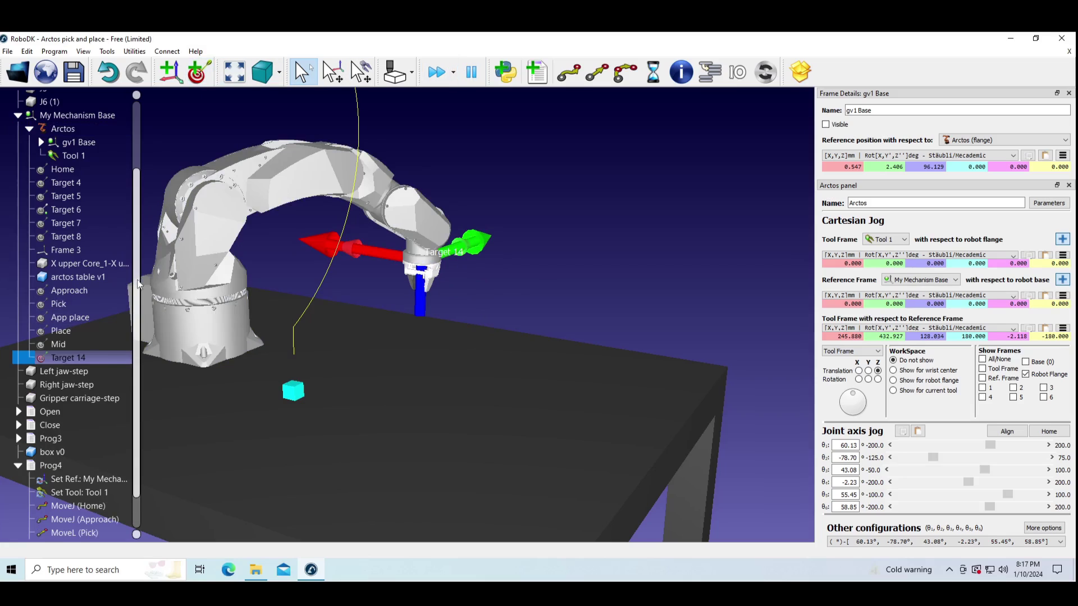
scroll(138, 320, "down", 2)
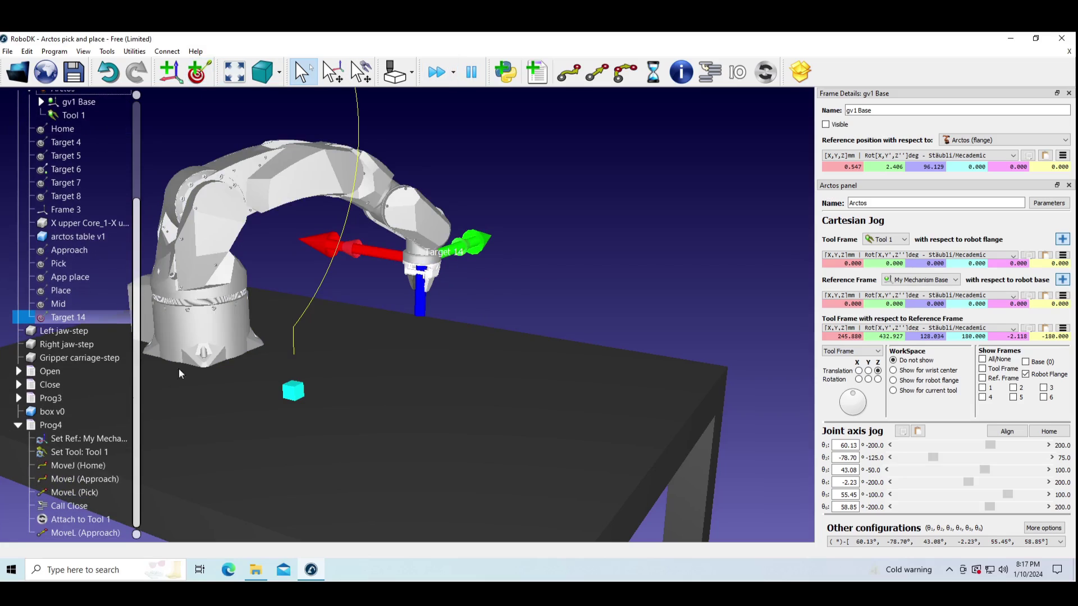
left_click(570, 73)
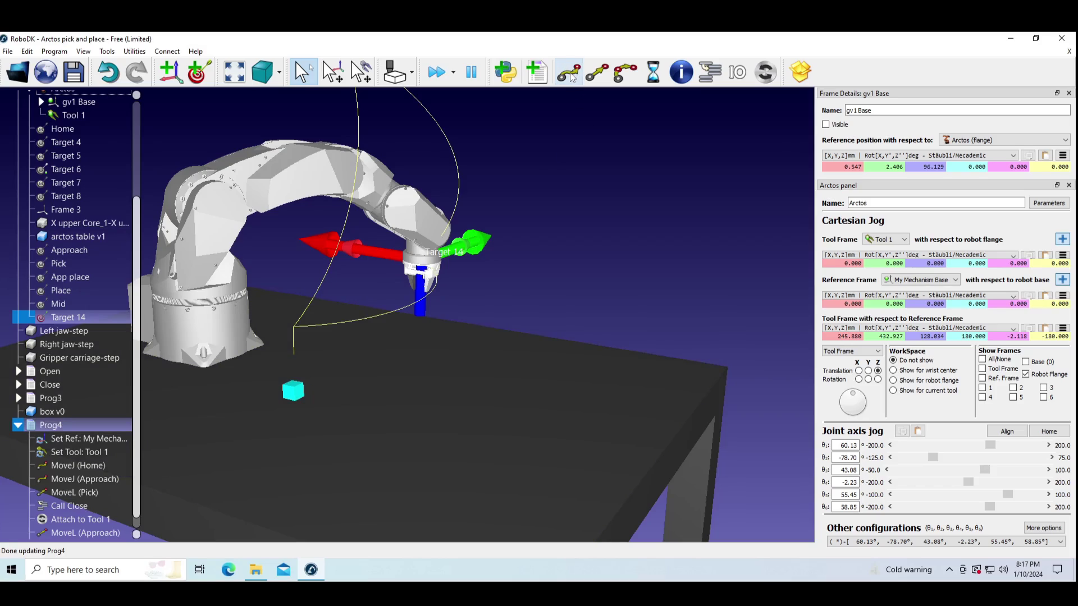
Add a call to the Open gripper program in Prog4.
left_click(710, 73)
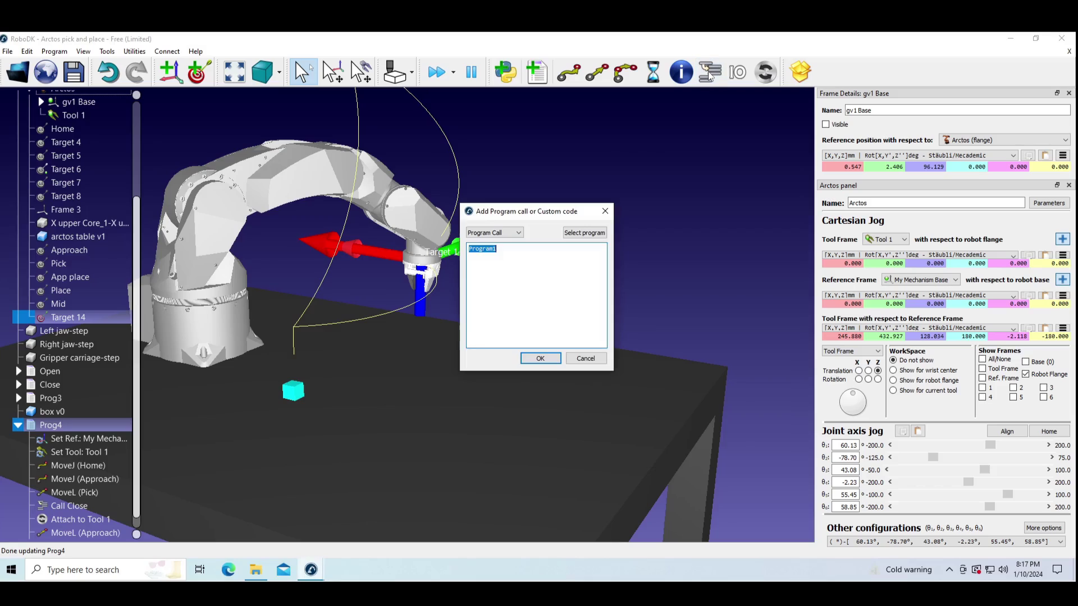
left_click(598, 233)
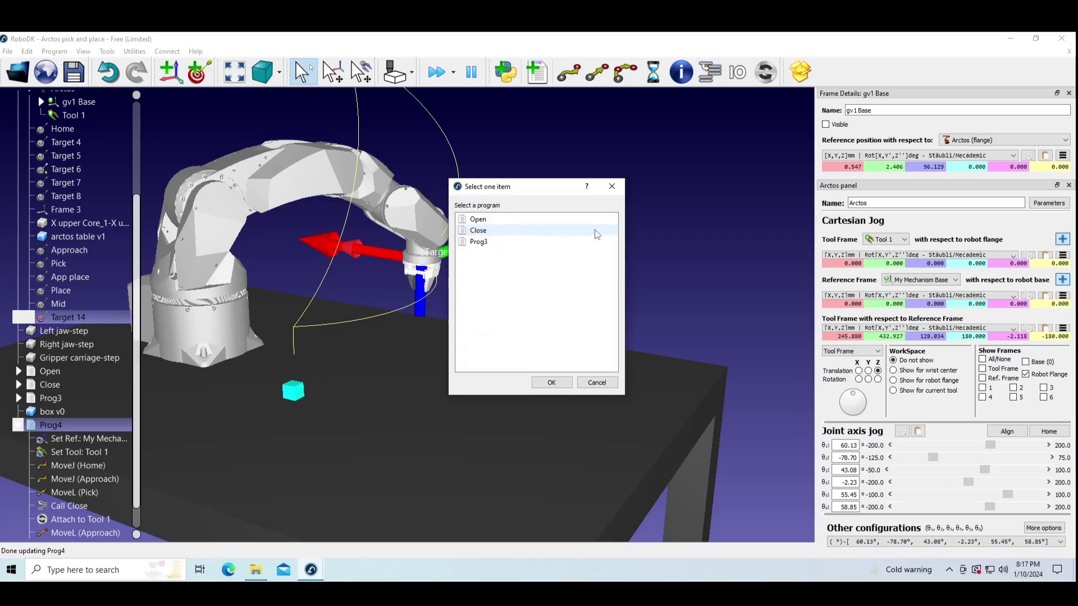
left_click(552, 384)
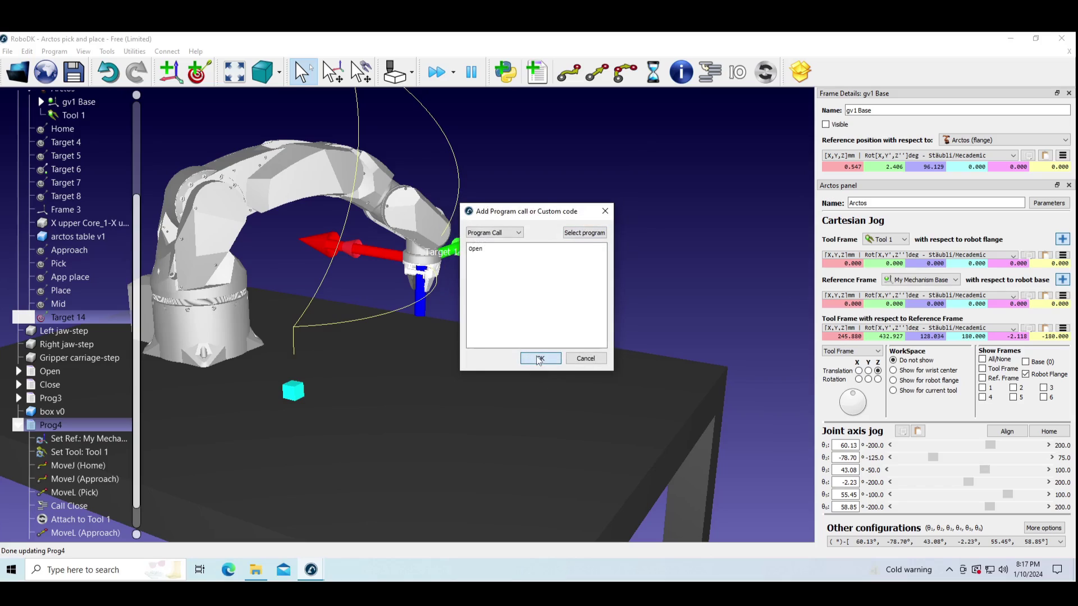
left_click(539, 359)
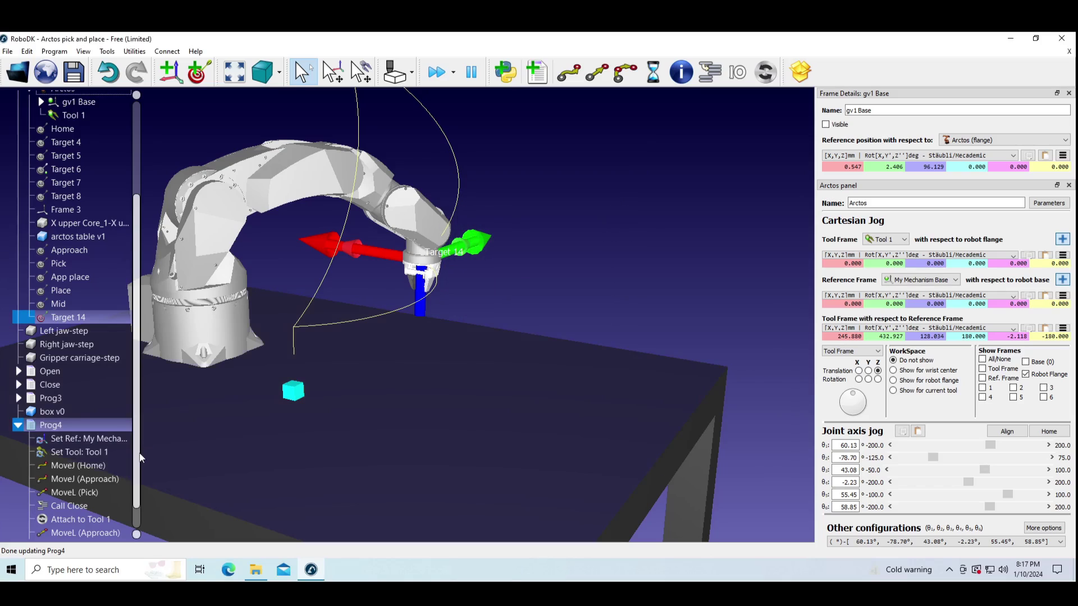
Add a Detach object event instruction to Prog4.
scroll(136, 493, "down", 1)
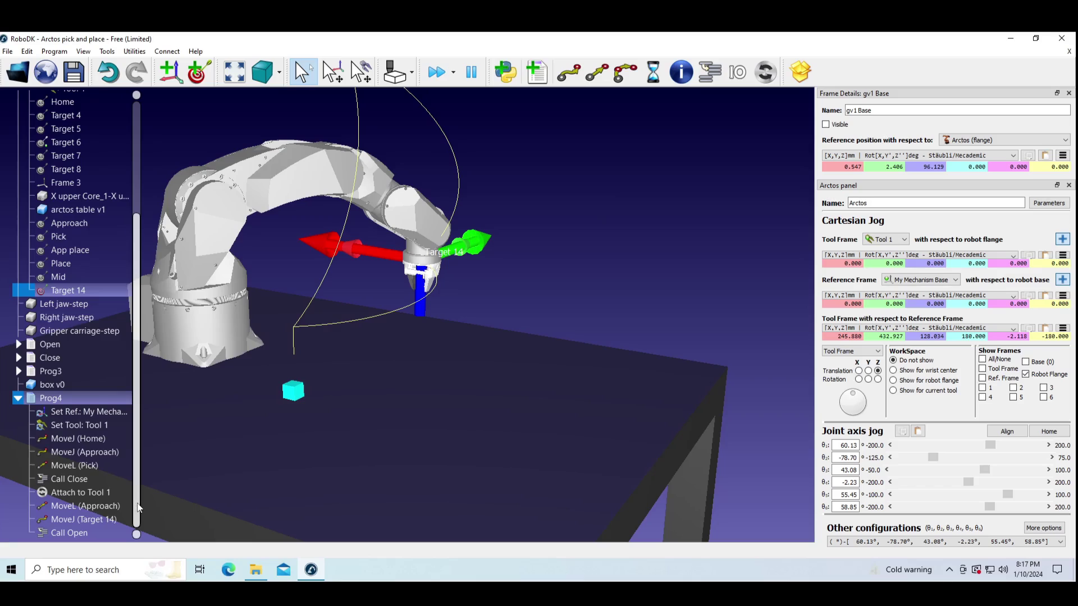
left_click(764, 72)
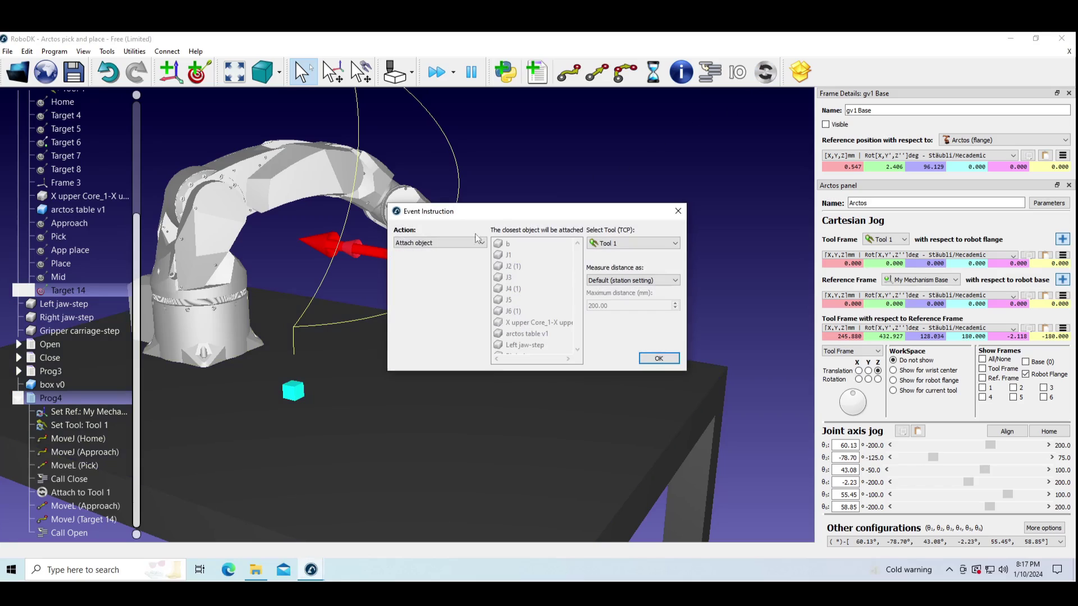
left_click(426, 249)
left_click(415, 261)
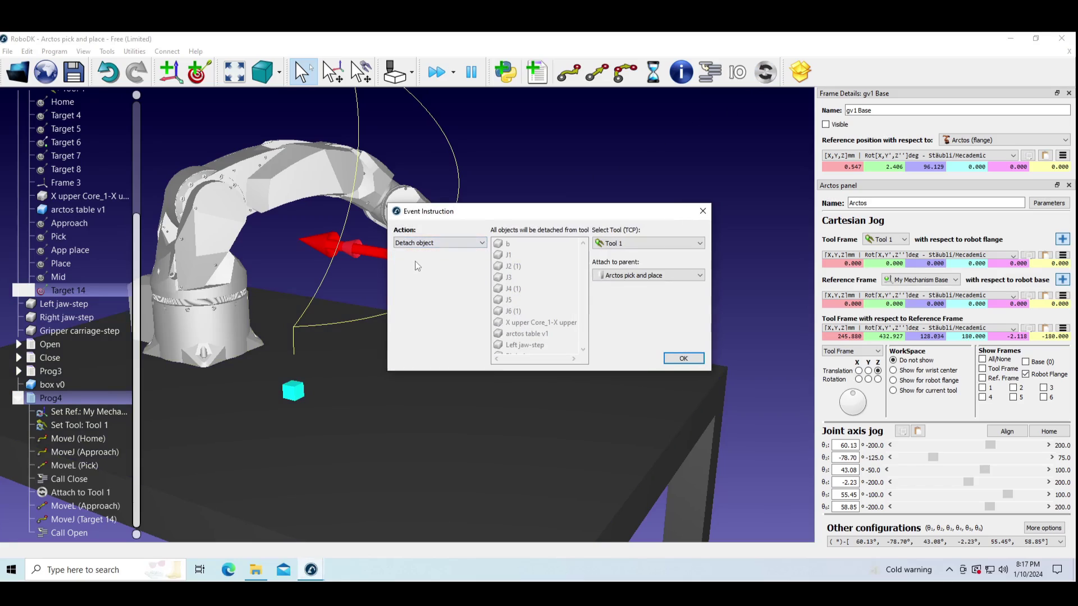
left_click(684, 358)
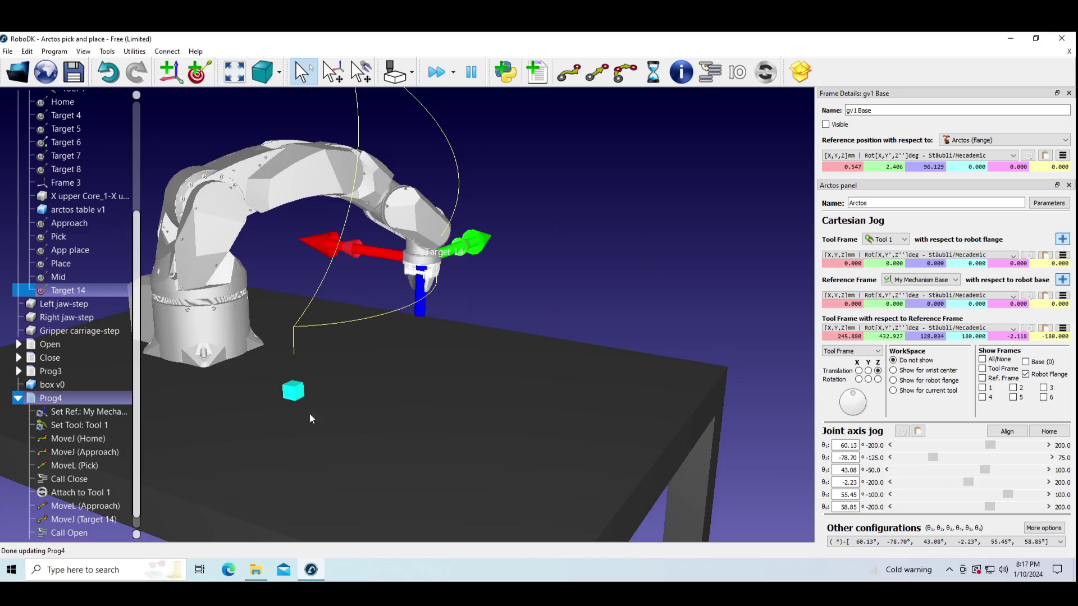
Append MoveJ (Mid) to Prog4 and run the full simulation, finishing in 3.5 s.
double_click(61, 278)
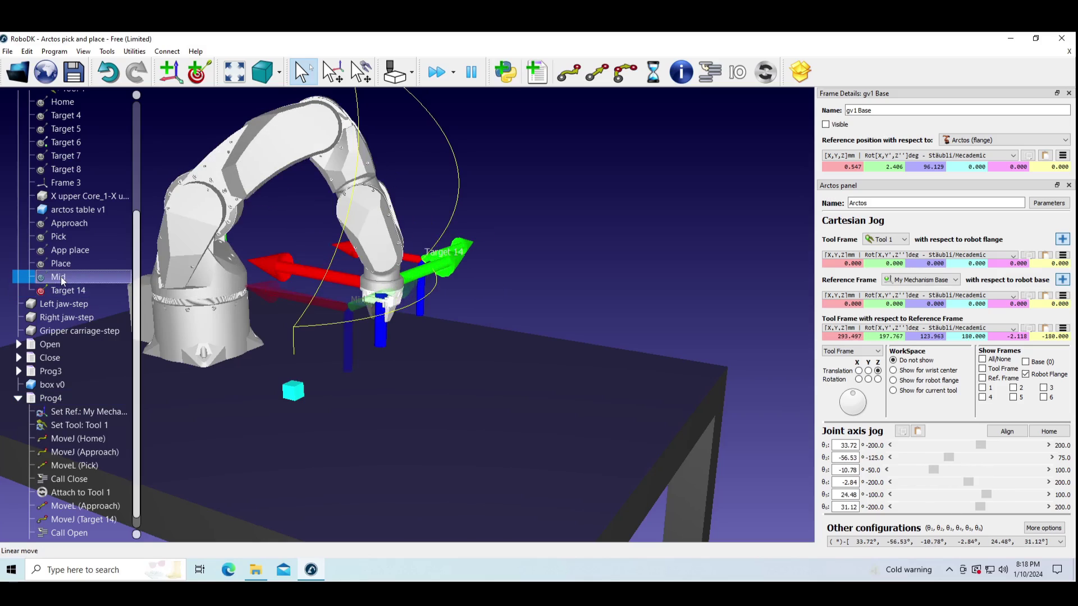
left_click(569, 74)
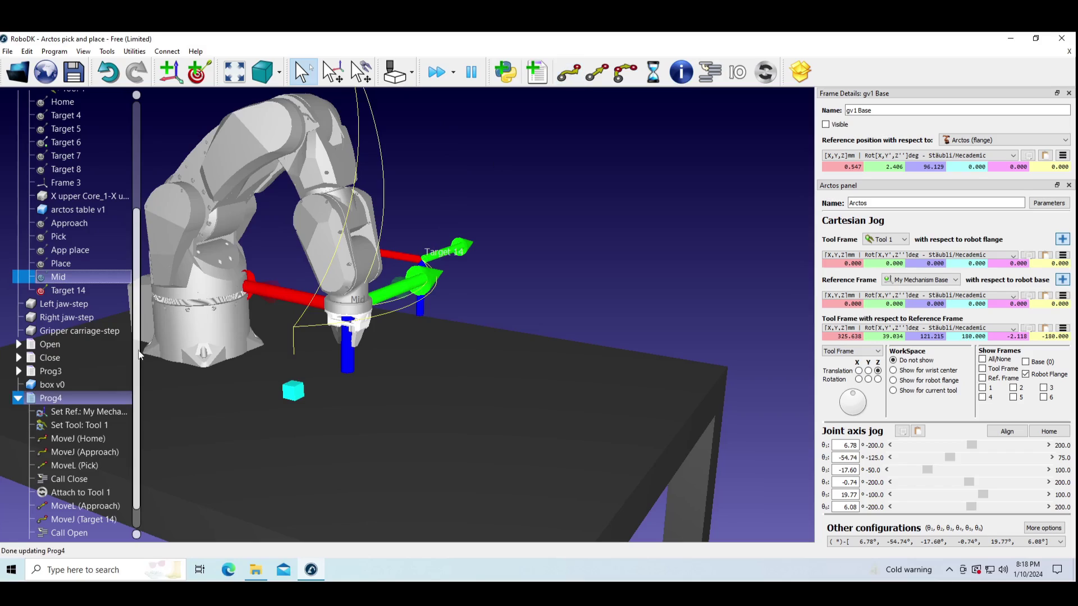
scroll(60, 393, "down", 2)
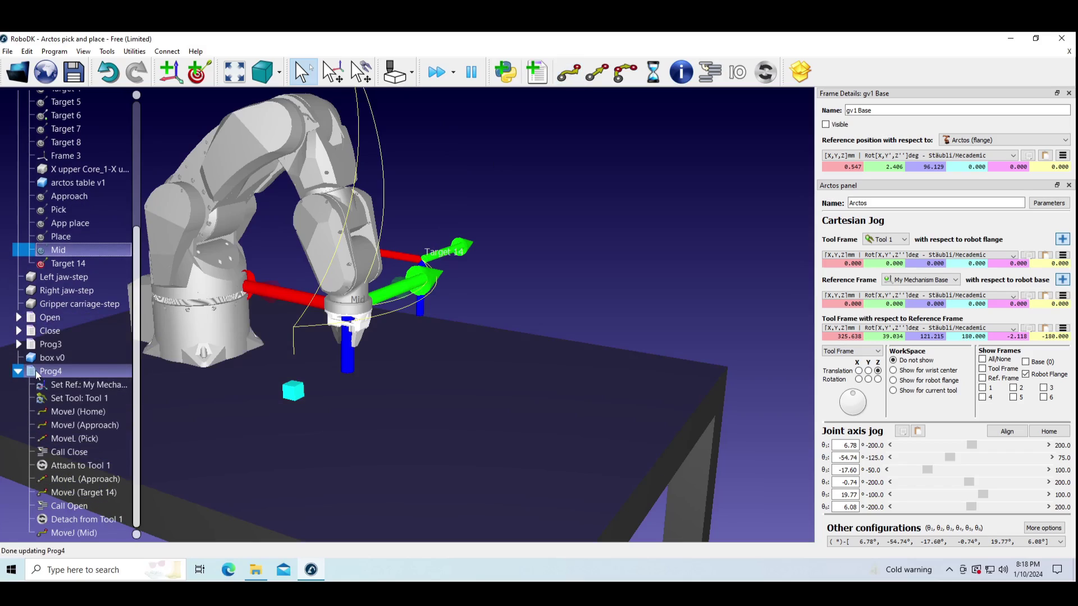
double_click(35, 371)
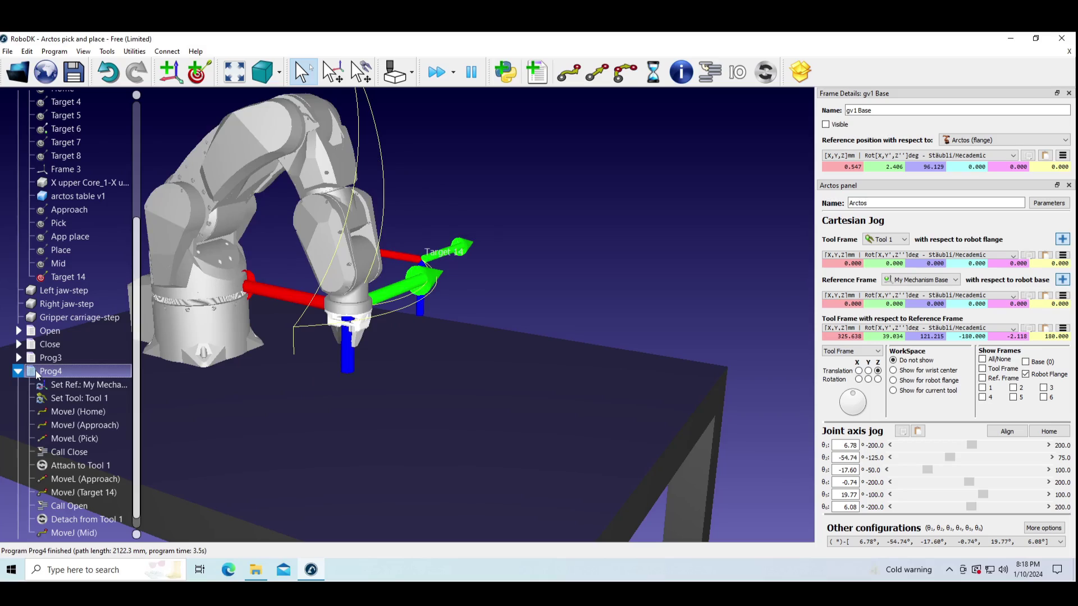
Generate Prog4 as 'cat move.gcode' in the Desktop folder.
right_click(36, 370)
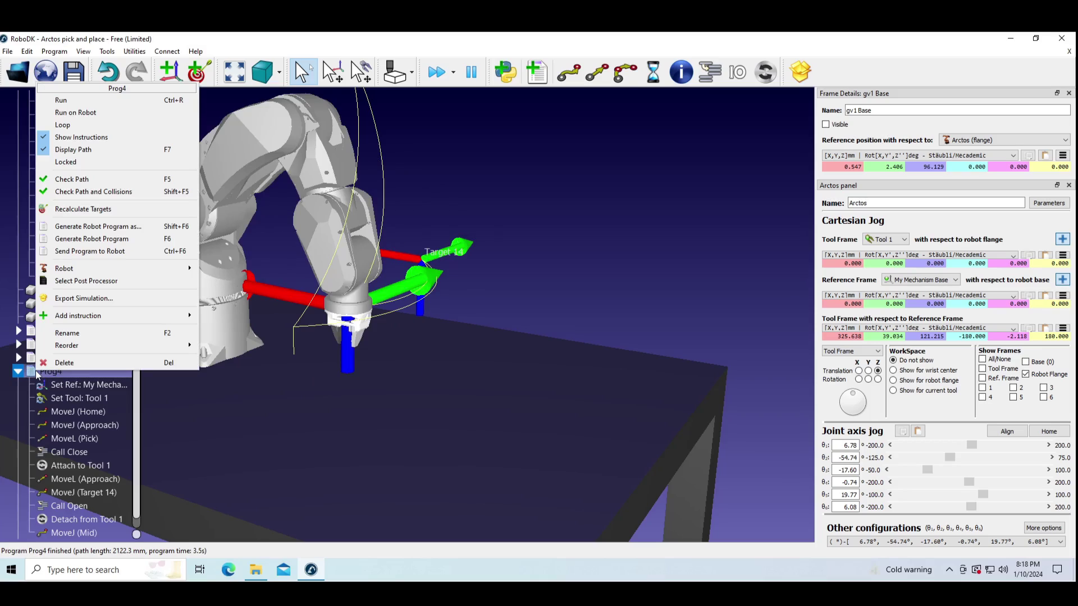
left_click(91, 226)
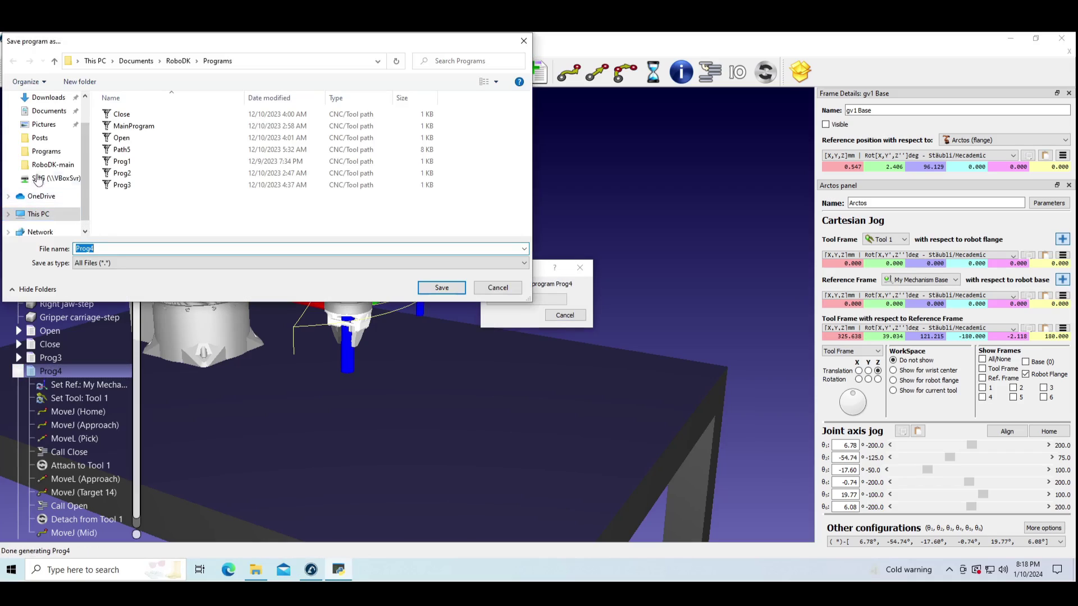
scroll(39, 174, "up", 2)
left_click(37, 120)
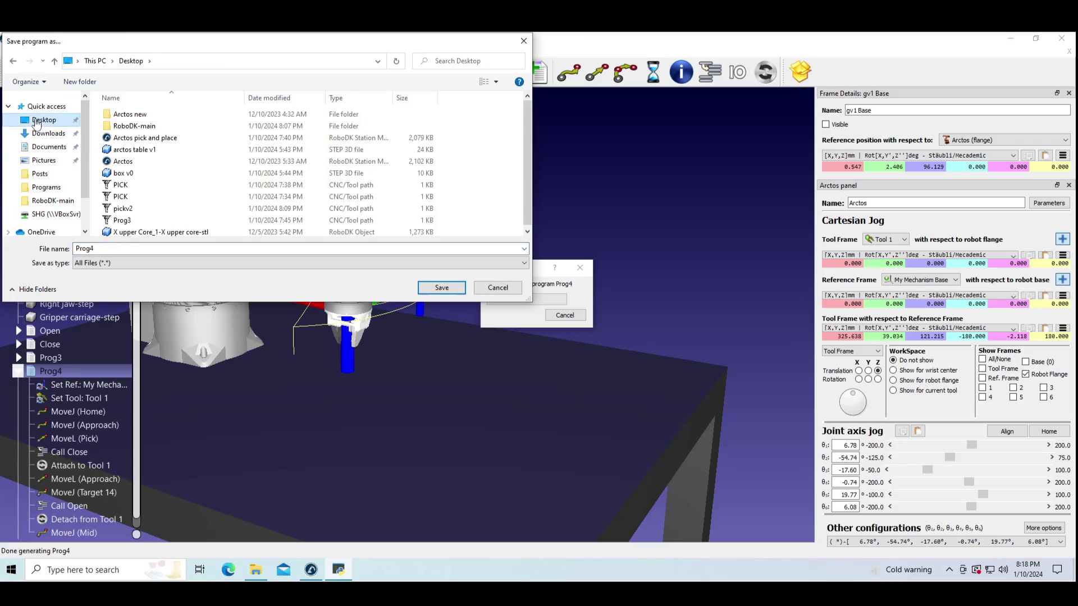
left_click(104, 249)
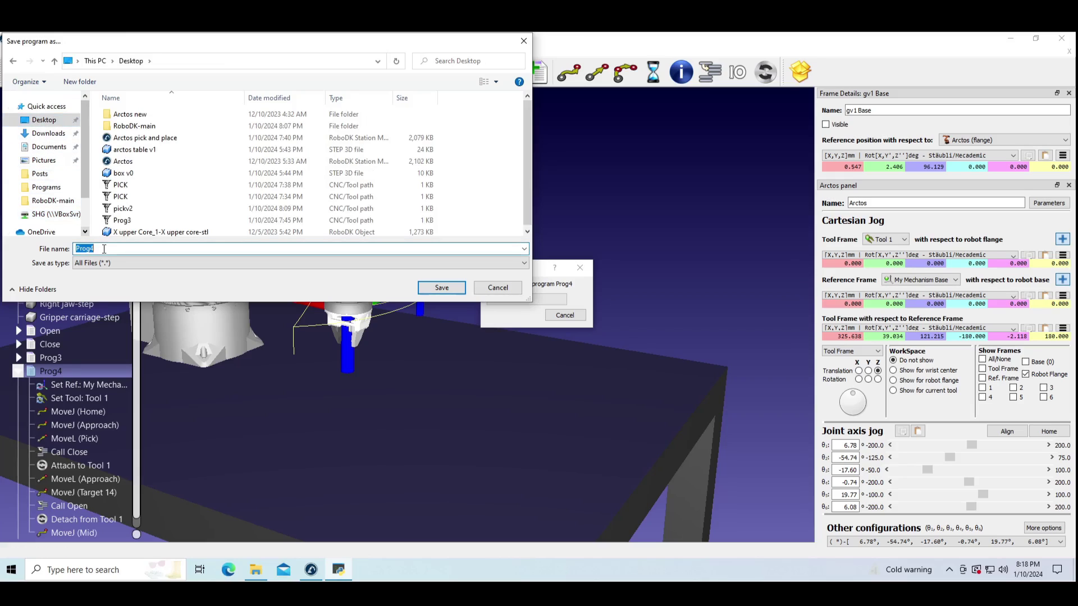
type("cat move.gcode")
key("Return")
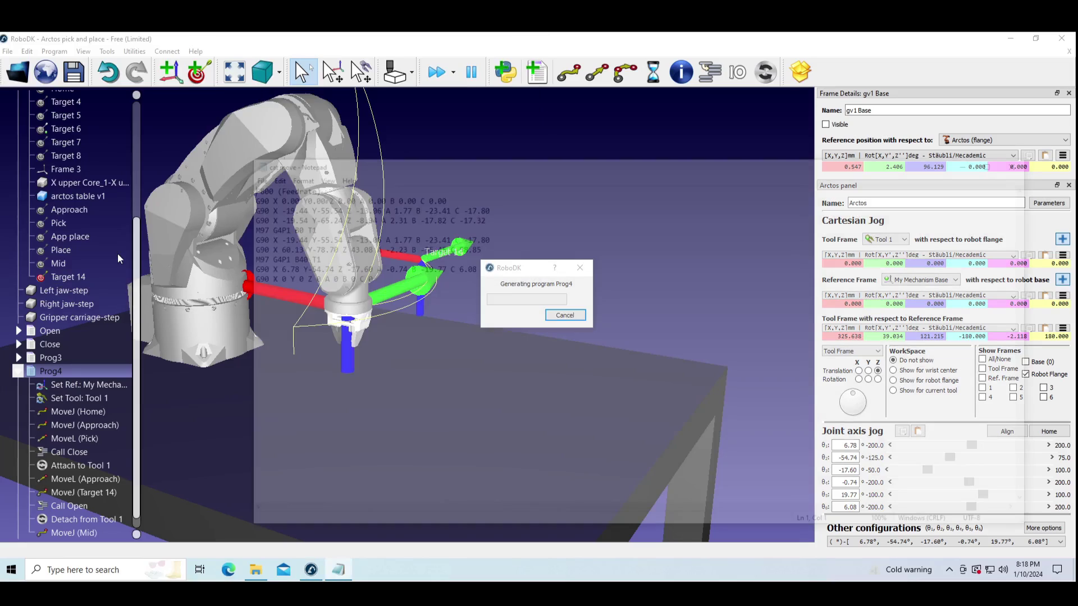